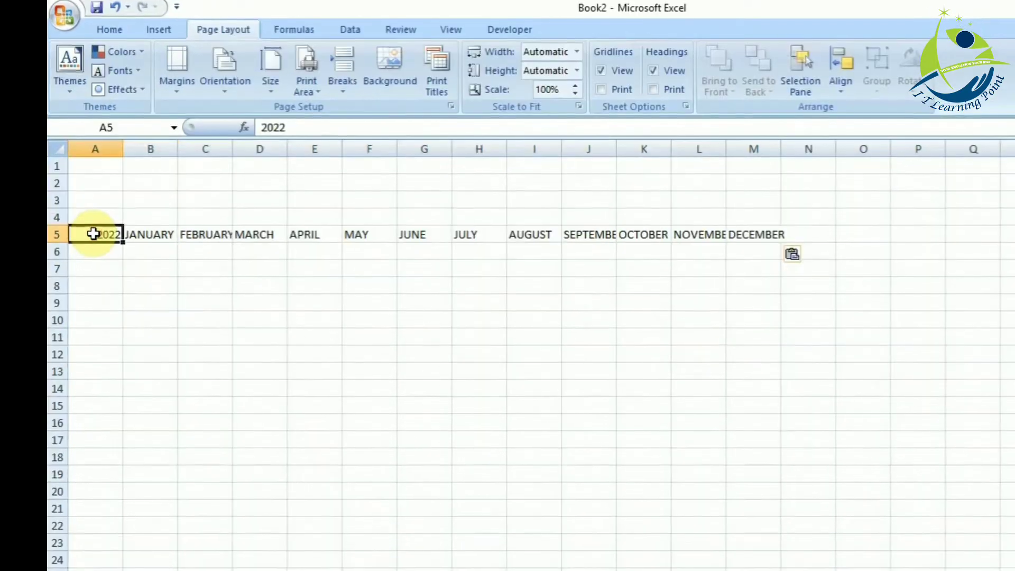
- Centre the heading cells A5:M5 horizontally and vertically, and format them bold at font size 12
key(shift+Right)
key(shift+Right)
key(shift+Right)
key(shift+Right)
key(shift+Right)
key(shift+Right)
key(shift+Right)
key(shift+Right)
key(shift+Right)
key(shift+Right)
key(shift+Right)
key(shift+Right)
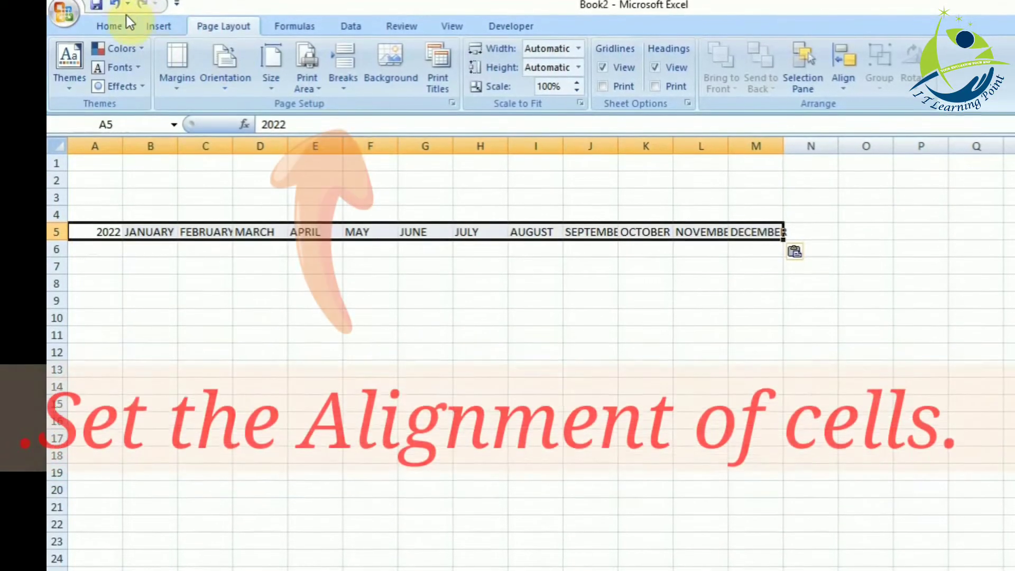
click(110, 26)
click(394, 55)
click(386, 78)
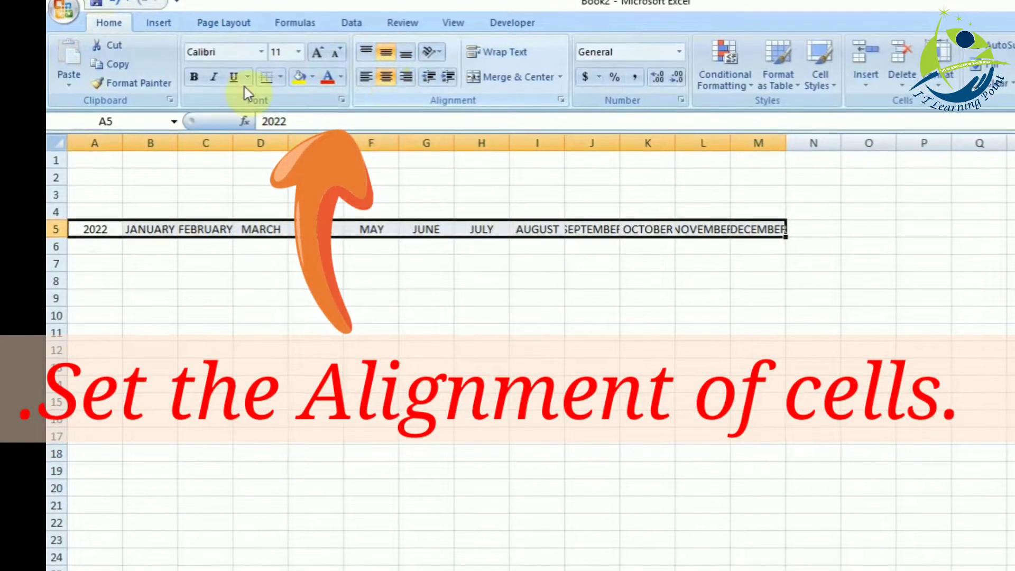
click(194, 77)
click(325, 52)
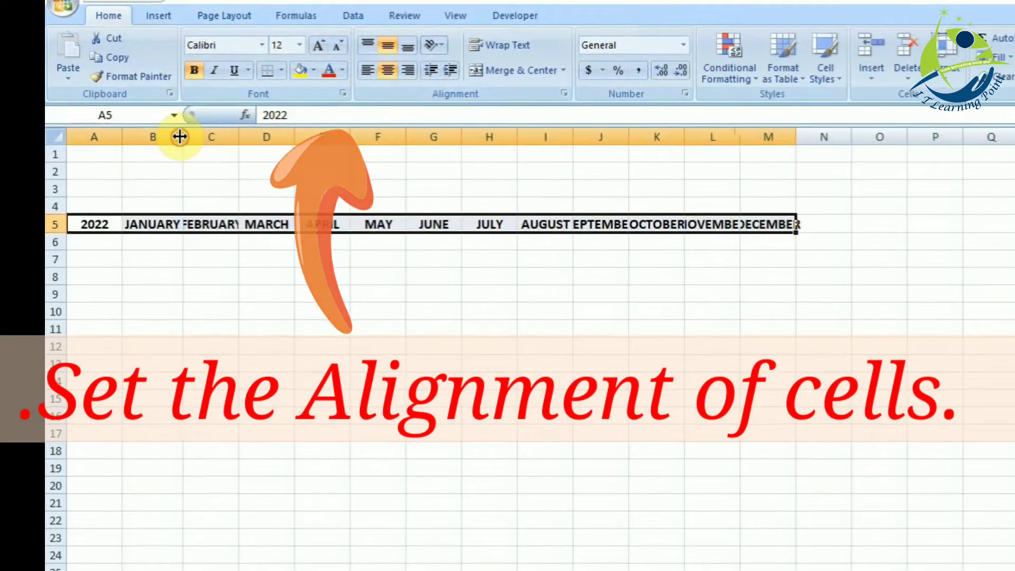
- Widen the columns of the longer month headings, including FEBRUARY, AUGUST and DECEMBER, so the names fit
drag(238, 139, 339, 135)
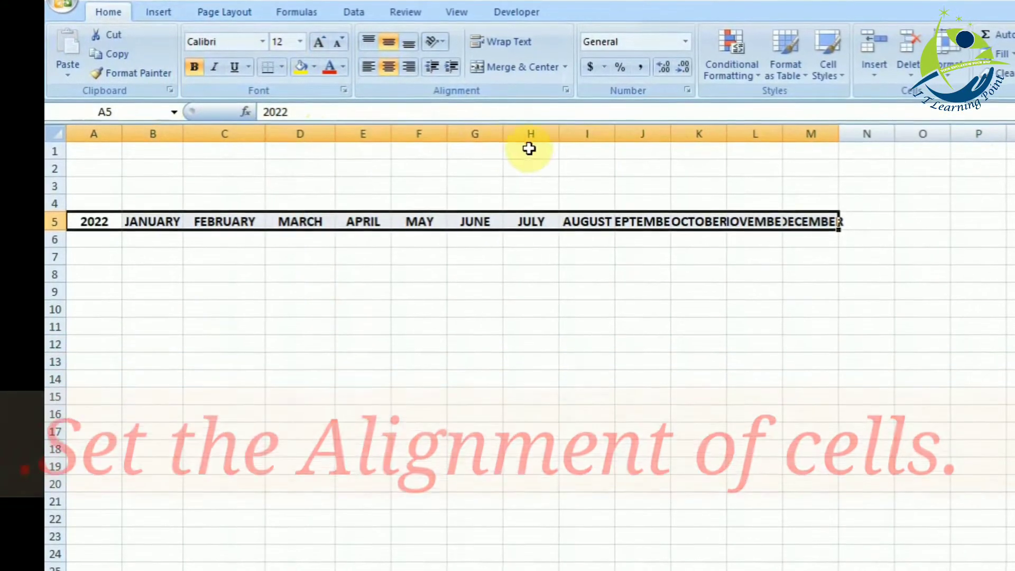
drag(617, 133, 695, 134)
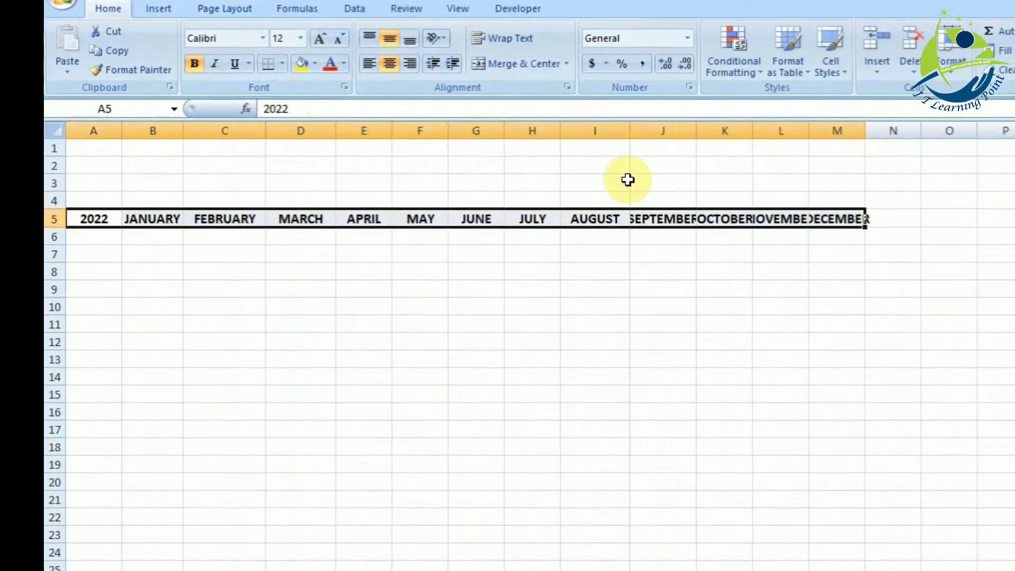
drag(864, 133, 907, 134)
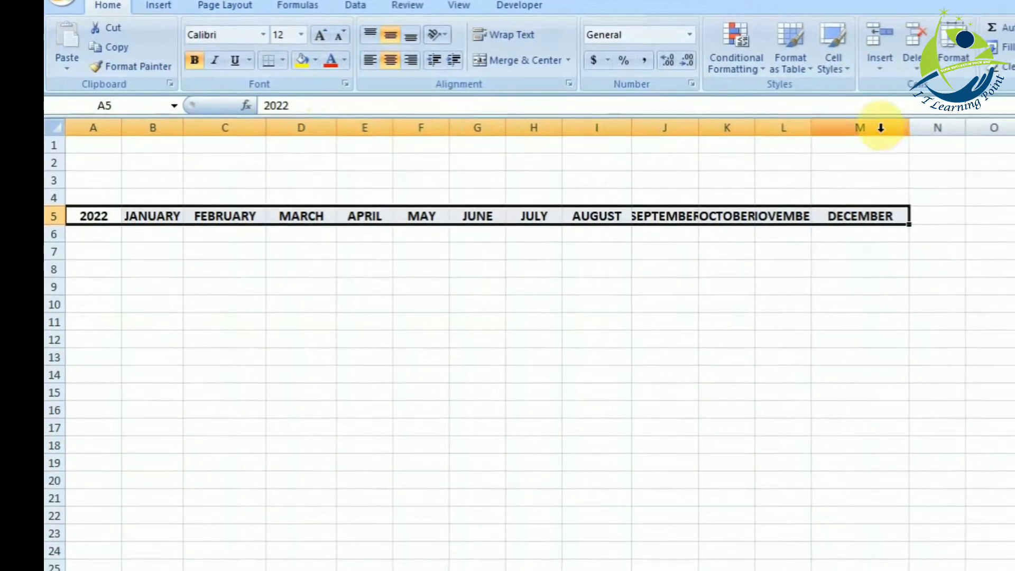
- Copy the DECEMBER column's format and width to the other month columns, B through L, with Format Painter
right_click(880, 132)
click(132, 67)
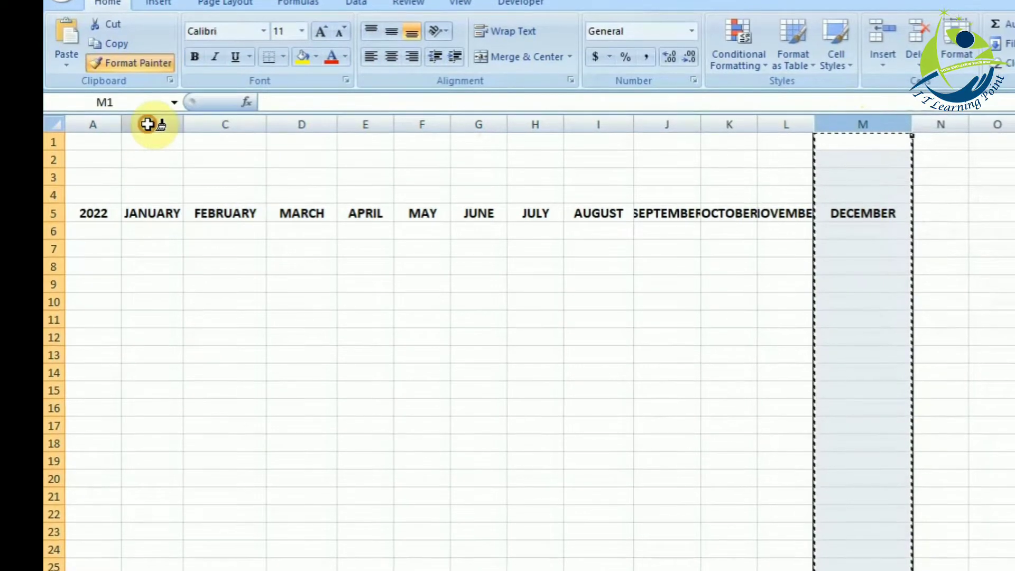
drag(152, 125, 812, 199)
click(859, 476)
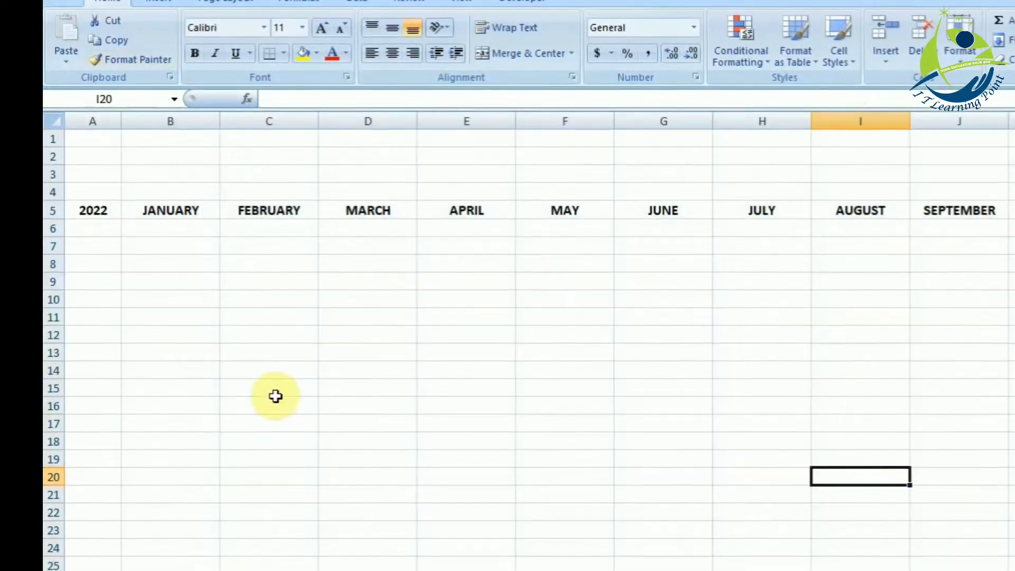
- Widen column A slightly and enter SUNDAY, MONDAY, TUESDAY and WEDNESDAY in cells A6:A9
click(92, 228)
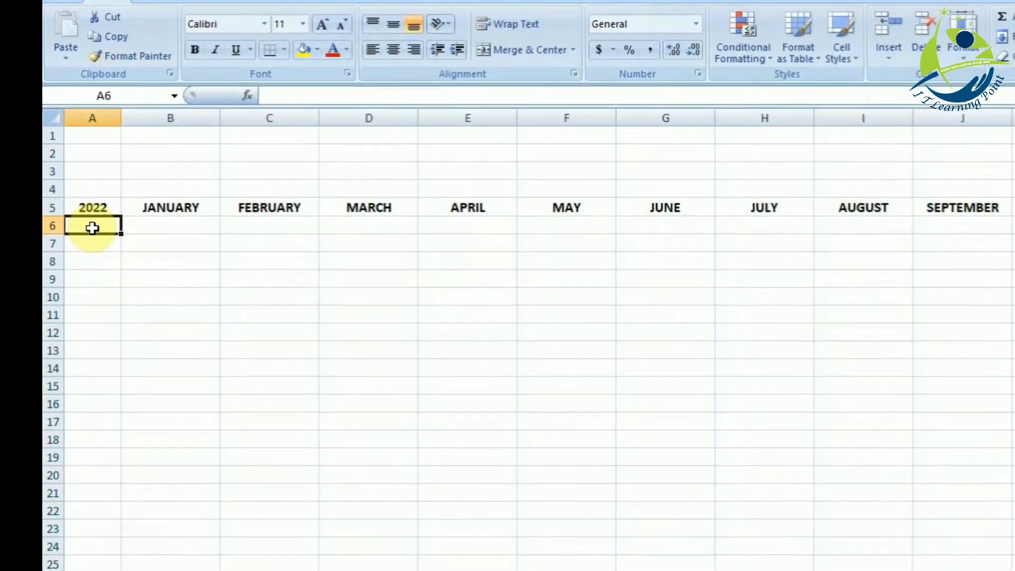
drag(121, 118, 131, 122)
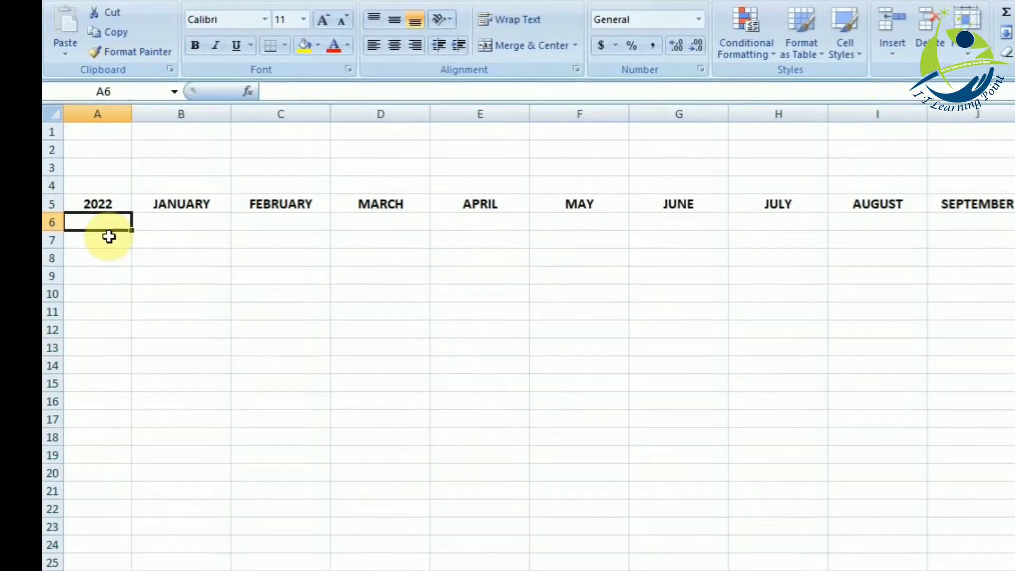
text(SUNDAY)
key(Return)
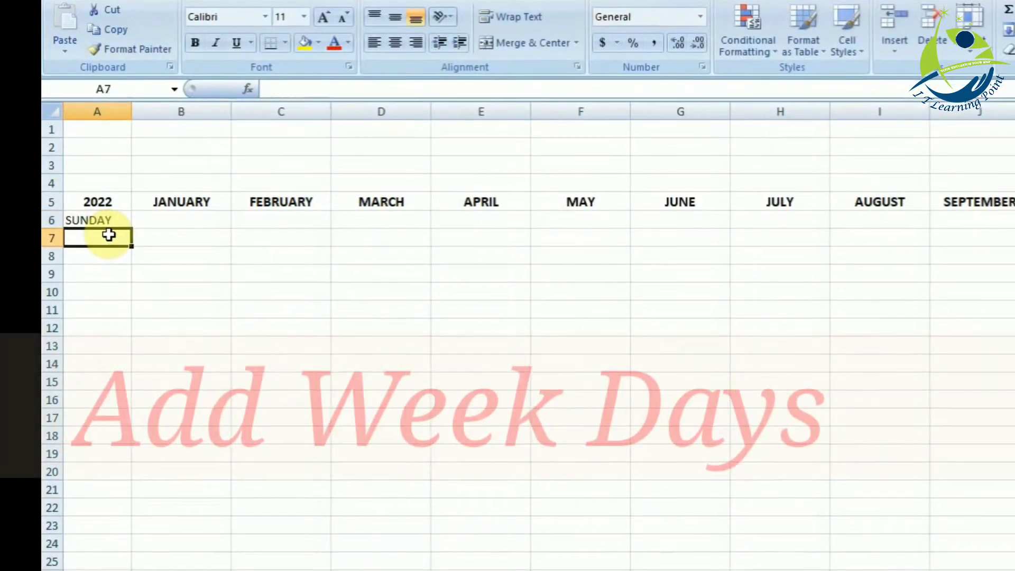
text(MONDAY)
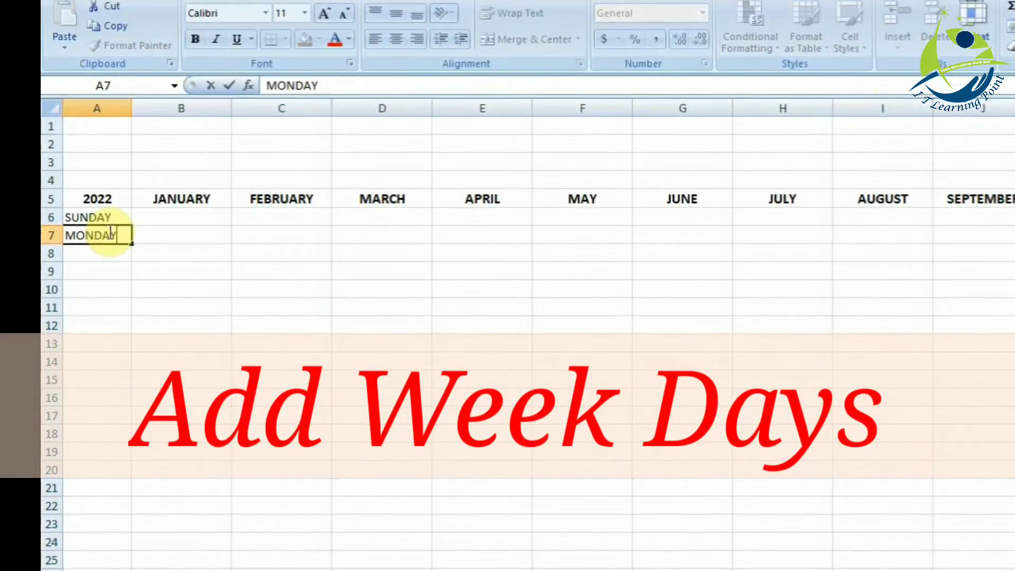
text(TUESDAY)
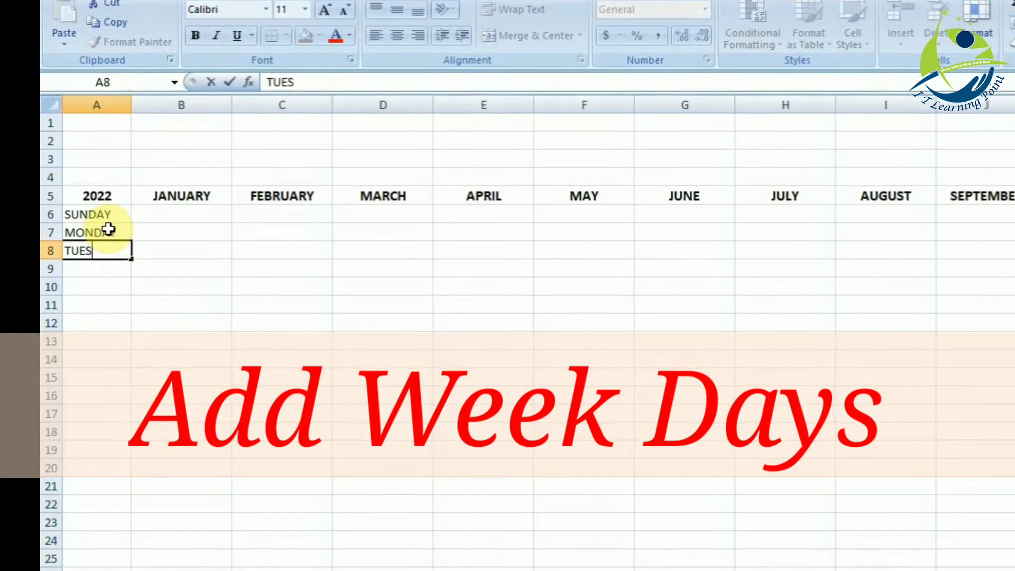
key(Return)
text(WEDNESD)
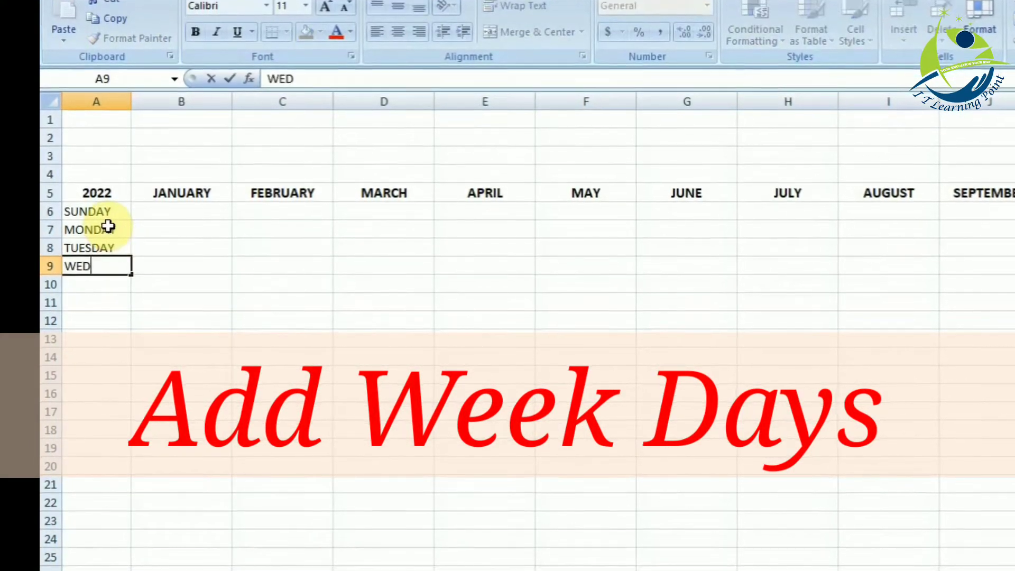
text(TH)
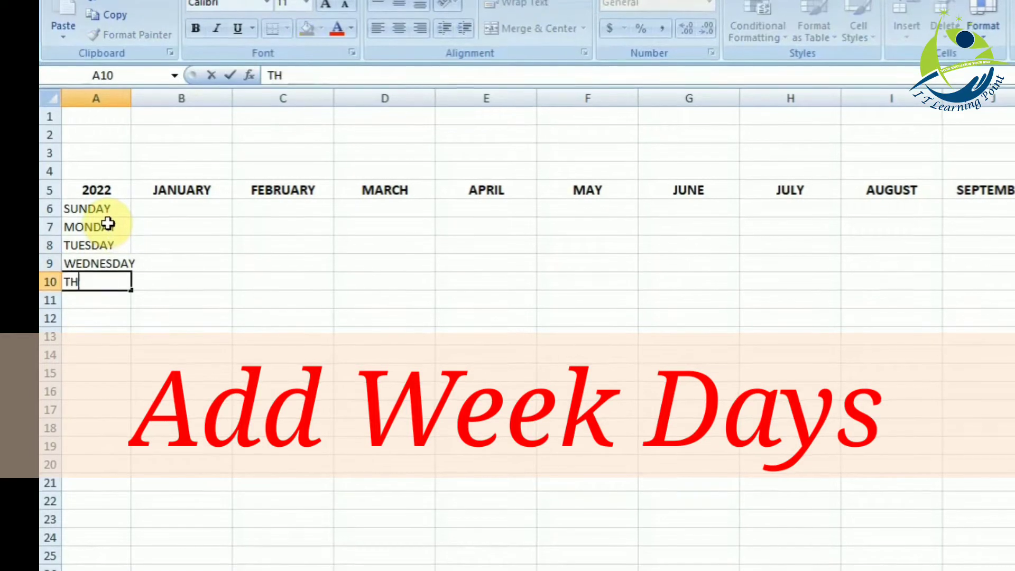
text(URSDAY)
text(FRI)
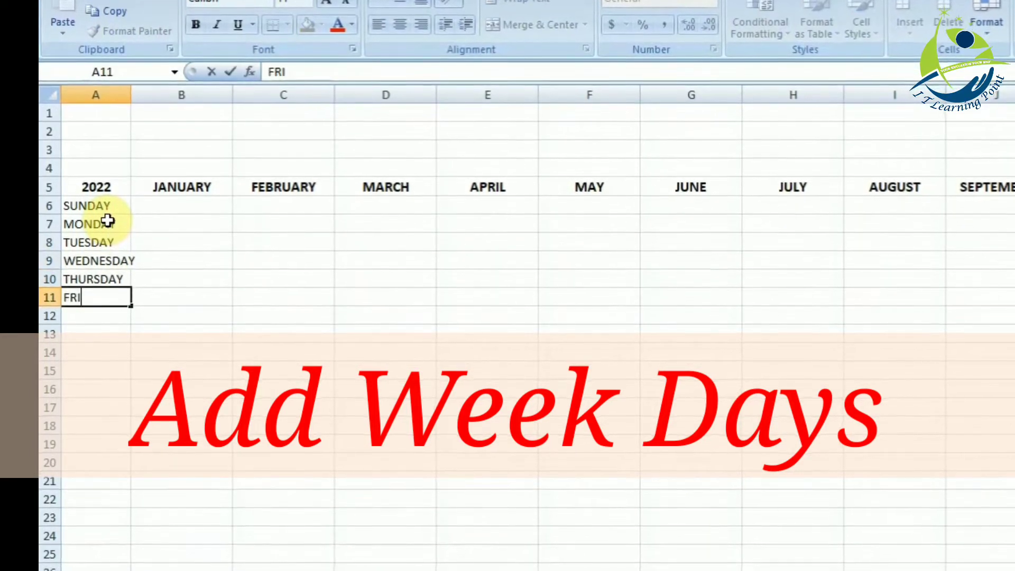
text(DAY)
- Enter THURSDAY, FRIDAY and SATUREDAY in cells A10:A12 and widen column A to fit the weekday names
key(Return)
text(SATURED)
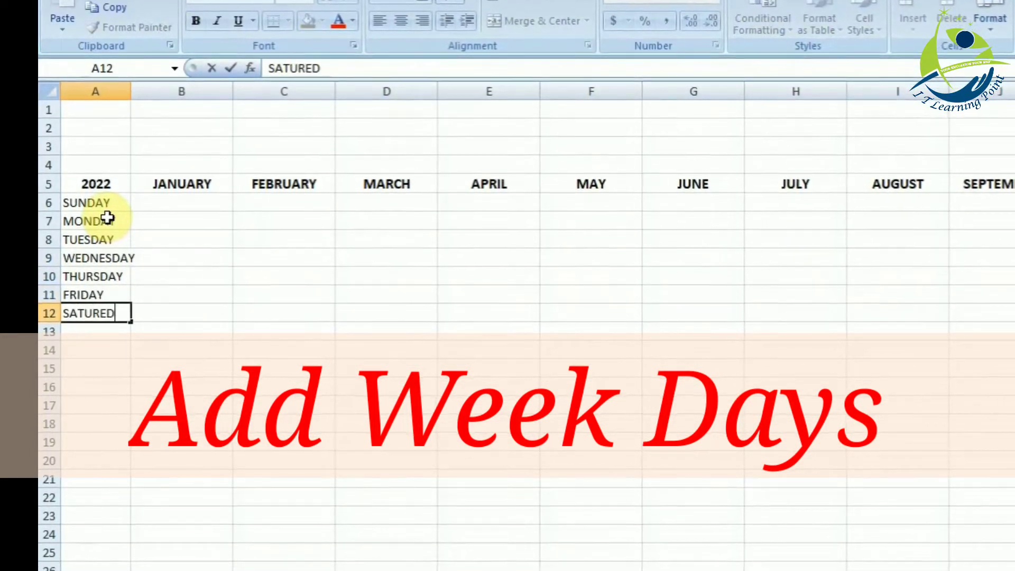
drag(95, 91, 136, 87)
- Make the weekday names in A6:A12 bold
click(104, 197)
click(104, 176)
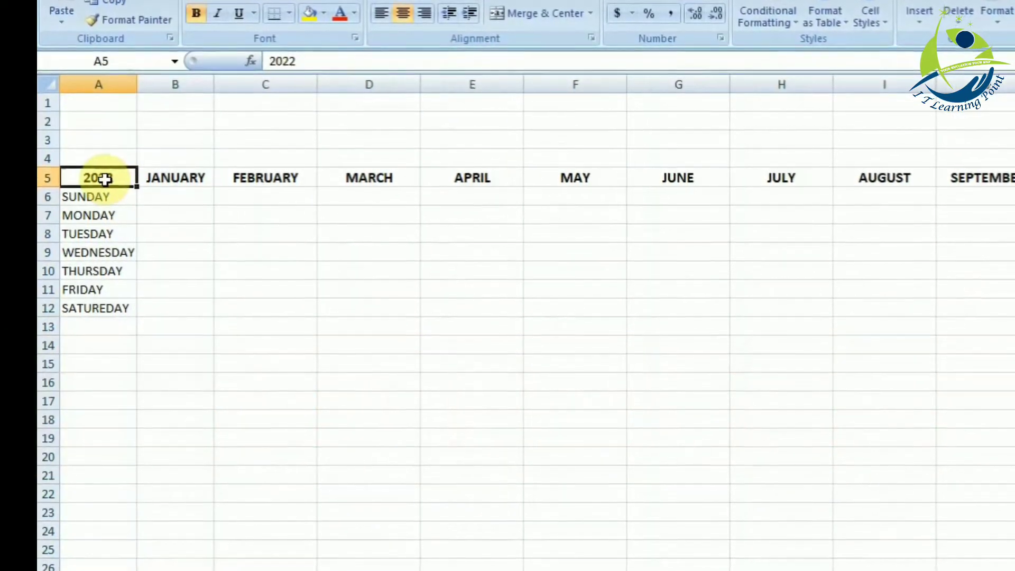
key(Down)
key(shift+Down)
key(shift+Down)
key(shift+Down)
key(shift+Down)
key(shift+Down)
key(shift+Down)
key(ctrl+c)
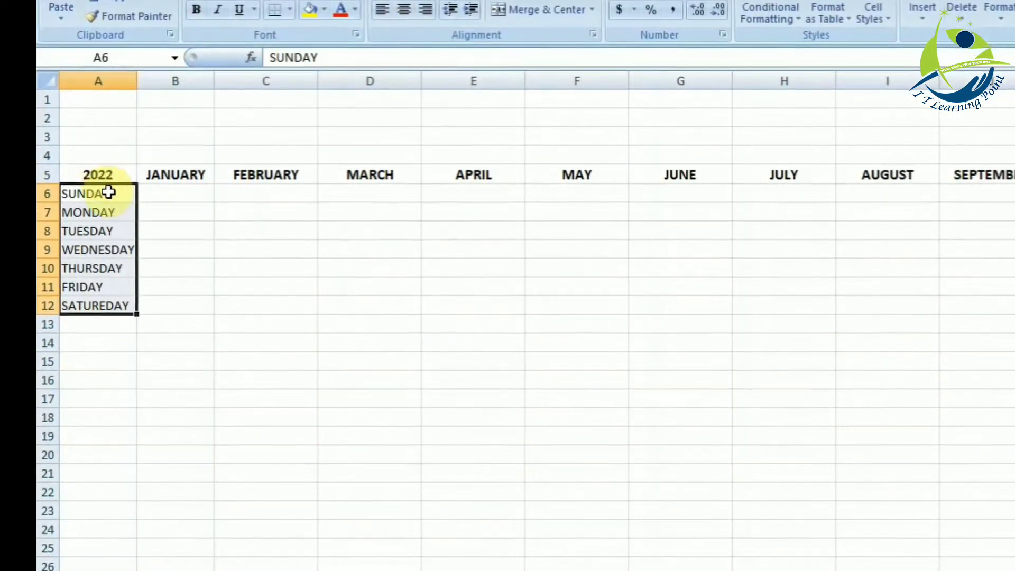
click(108, 192)
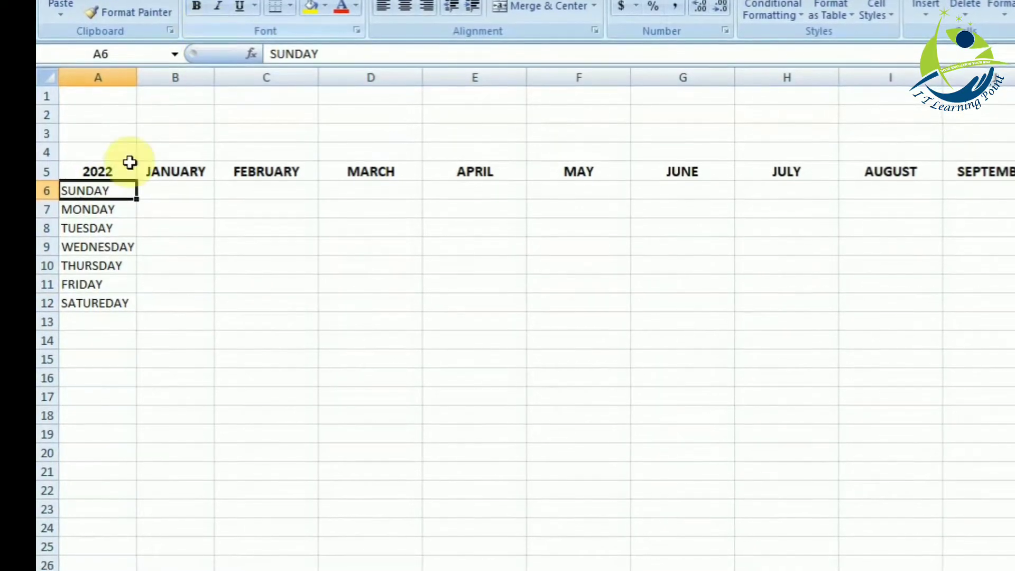
key(shift+Down)
key(shift+Down)
key(shift+Down)
key(shift+Down)
click(196, 6)
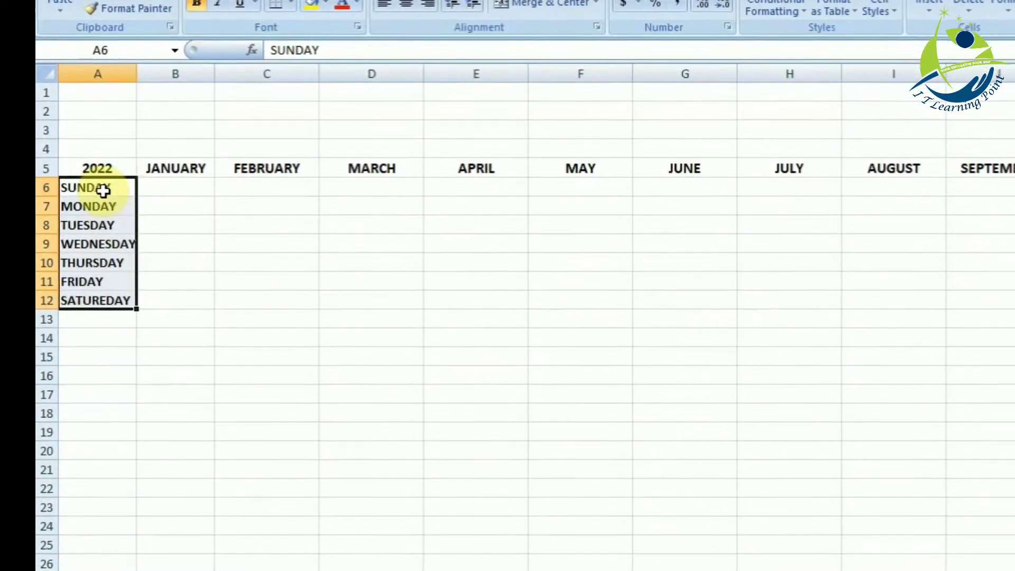
- Copy the weekday block A6:A12 and paste it repeatedly below itself down to row 33
key(Down)
key(Down)
key(Down)
key(Down)
key(ctrl+v)
key(Down)
key(Down)
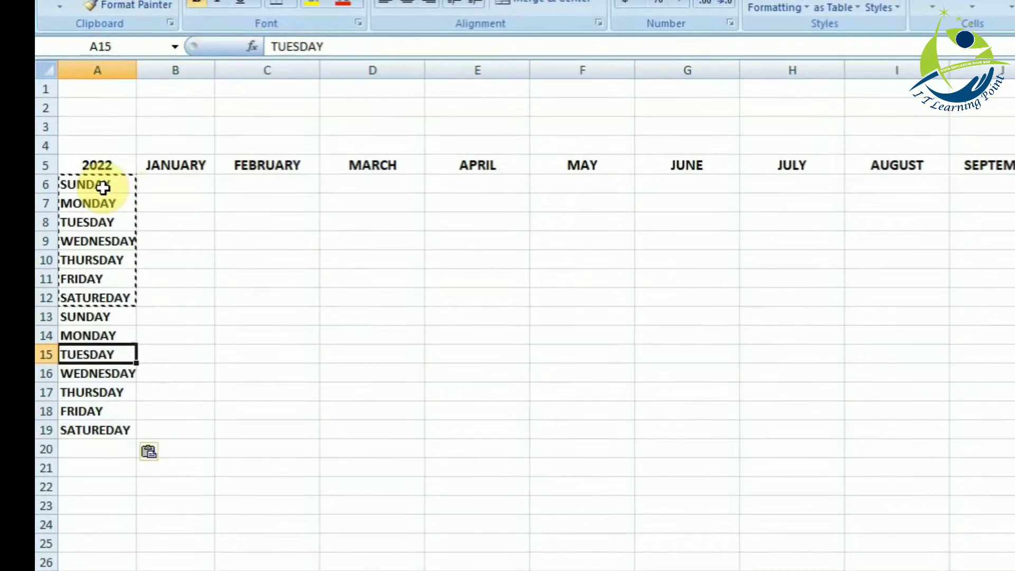
key(Down)
key(Down)
key(Down)
key(Down)
key(Down)
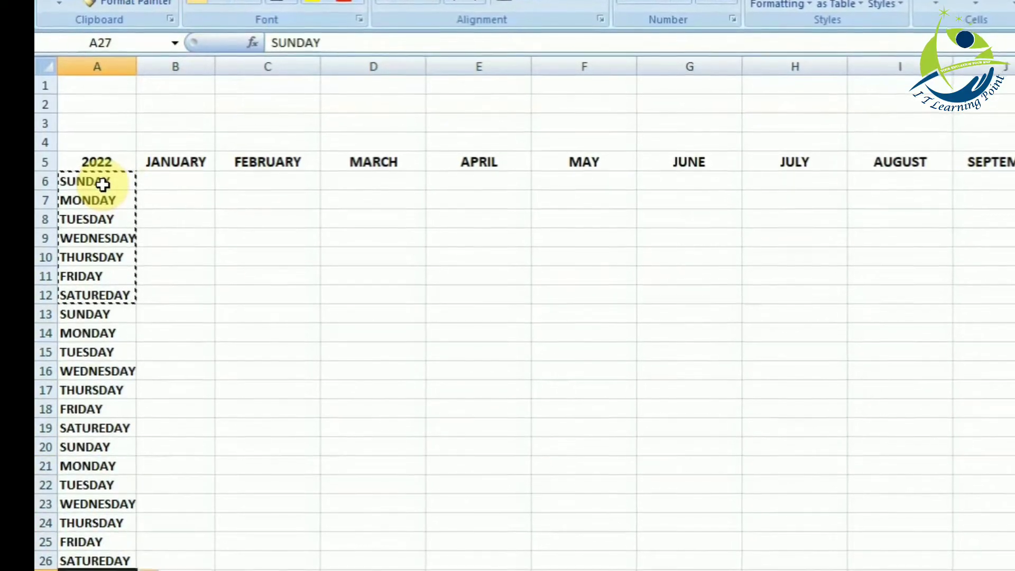
- Enter 1, 2, 3 and 4 in B12:B15 under JANUARY and fill the series down to 31 in B42
click(207, 178)
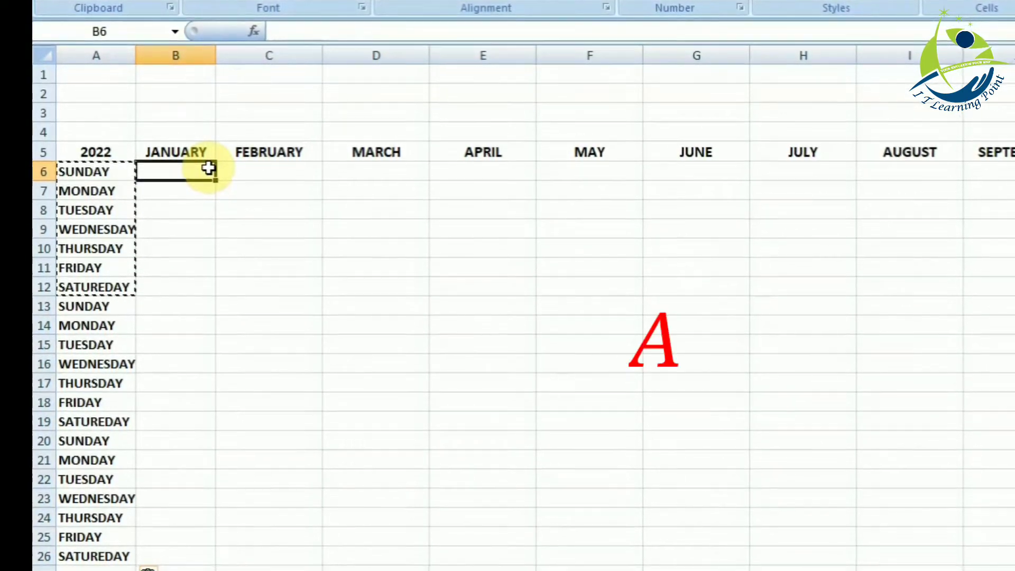
click(168, 286)
text(1)
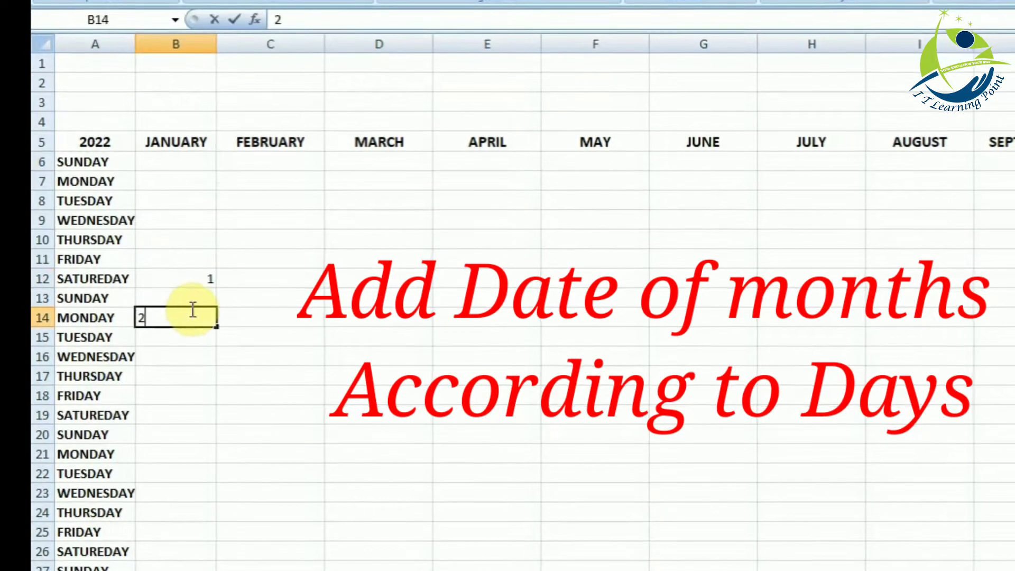
click(239, 338)
click(197, 295)
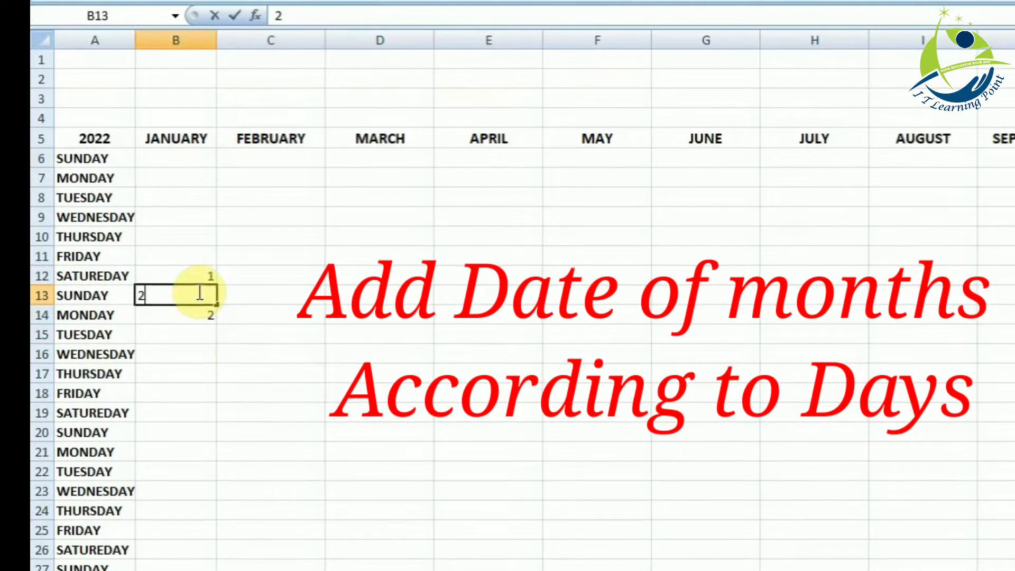
key(Return)
text(3)
key(Return)
click(329, 397)
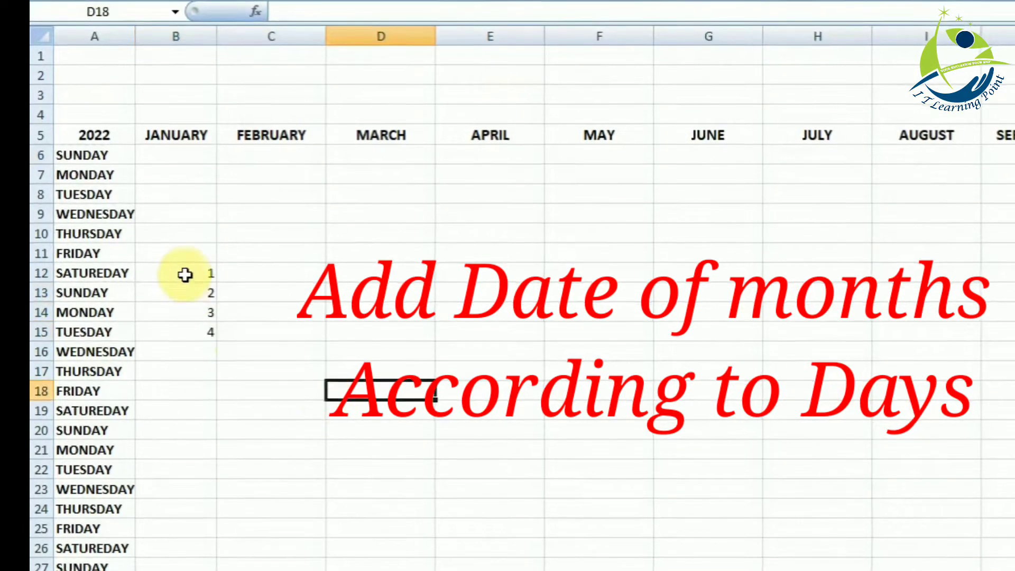
drag(185, 272, 197, 170)
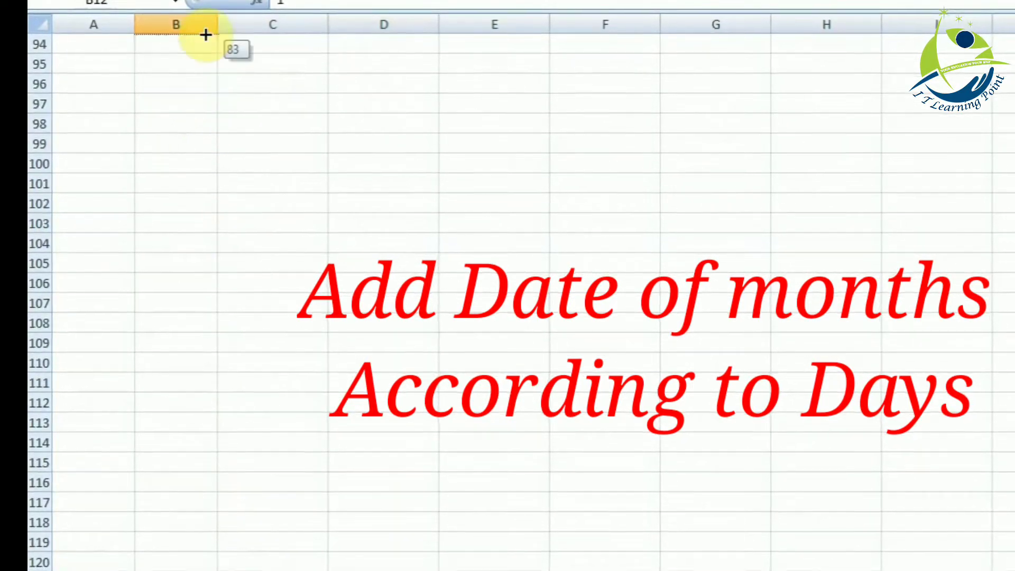
drag(206, 34, 215, 208)
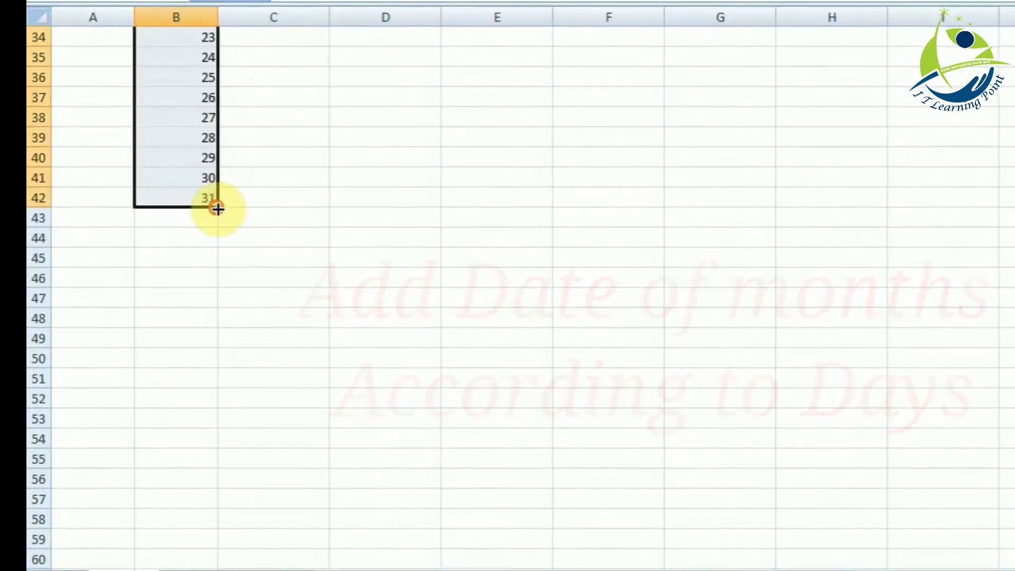
- Copy the weekdays in A27:A33 and paste them twice below, filling A34:A47
click(89, 139)
key(Up)
key(Up)
key(Up)
key(Up)
key(Up)
key(Up)
key(Up)
key(Up)
key(Up)
key(Up)
key(Up)
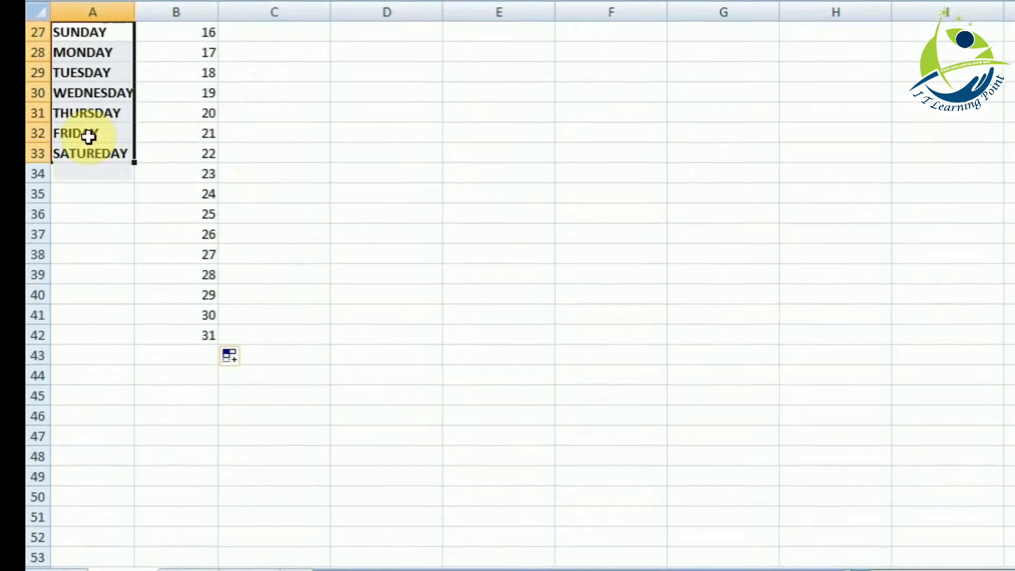
key(Down)
key(Down)
key(Down)
key(Down)
key(Down)
key(Down)
key(Down)
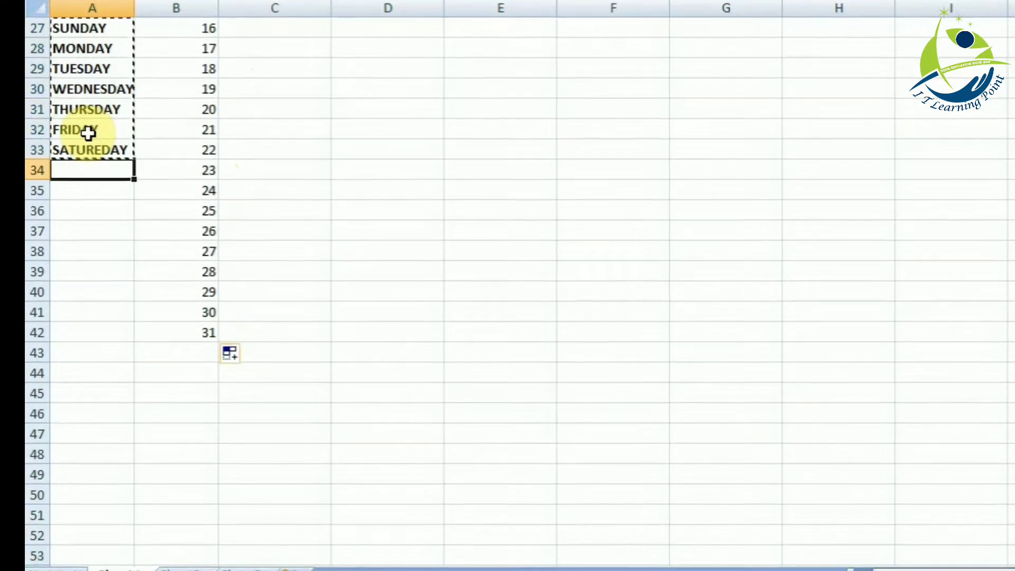
key(ctrl+v)
key(Down)
key(Down)
key(Down)
key(Down)
key(Down)
key(Down)
key(Down)
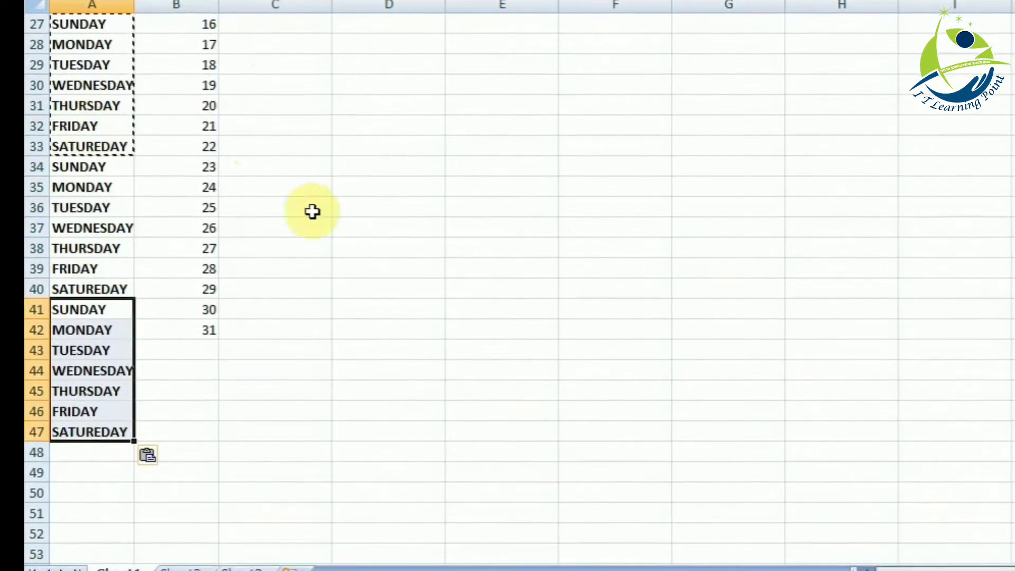
- Copy the January dates 1 to 31 in B12:B42 and paste them under FEBRUARY starting at C8, beside TUESDAY
click(363, 469)
key(Up)
key(Up)
key(Up)
key(Up)
key(Up)
key(Up)
key(Up)
key(Up)
key(Up)
key(Up)
key(Up)
key(Up)
key(Up)
key(Up)
key(Up)
key(Up)
key(Up)
key(Up)
key(Up)
key(Up)
key(Up)
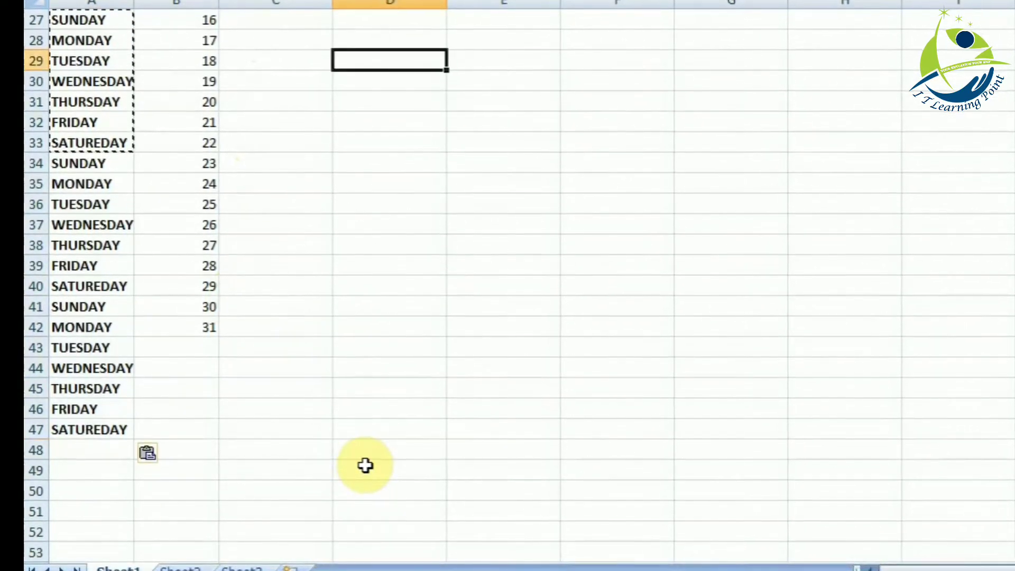
click(189, 244)
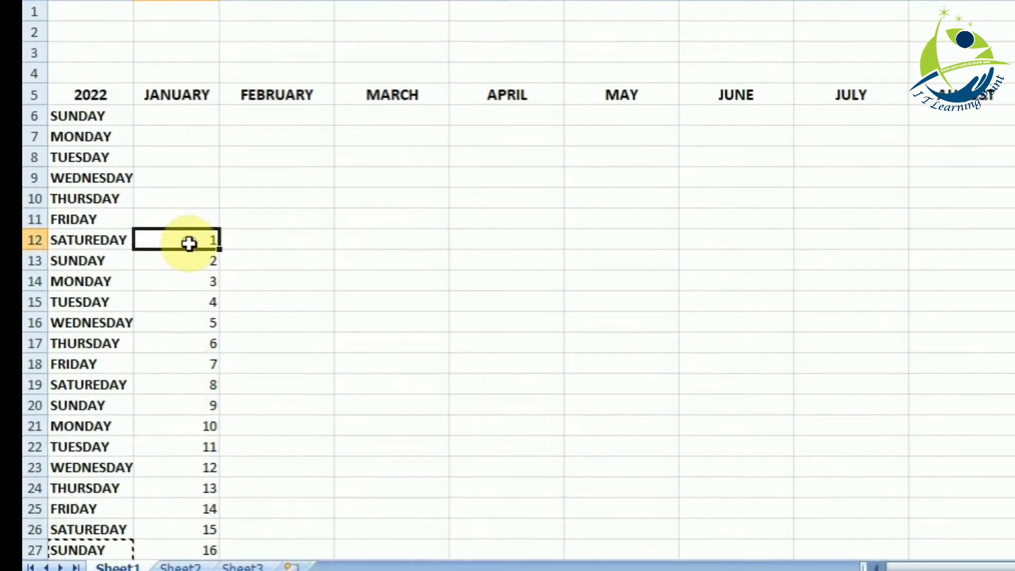
key(shift+Down)
key(shift+Down)
key(shift+Down)
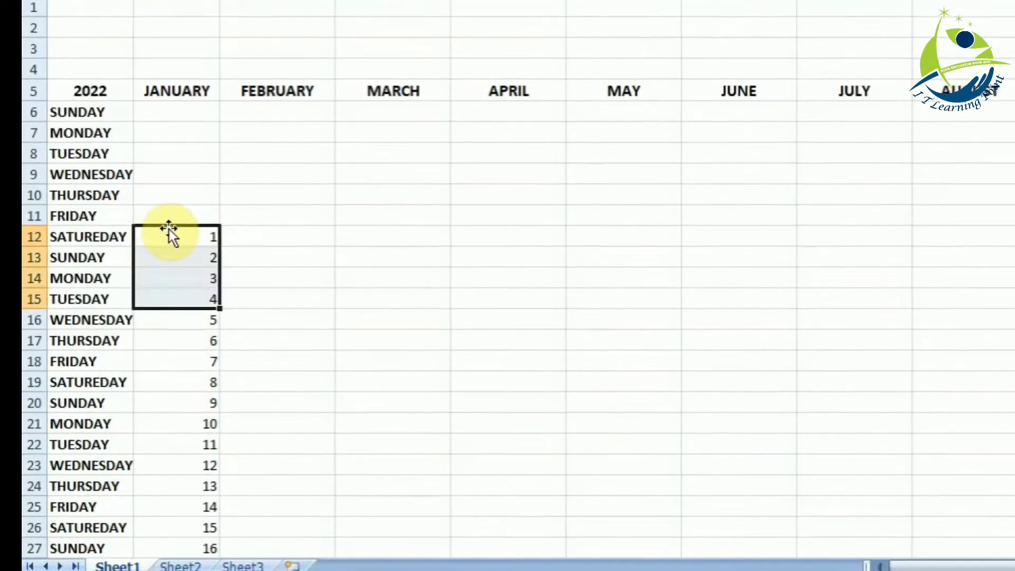
key(shift+Down)
key(shift+Down)
key(shift+Down)
key(shift+Down)
key(shift+Down)
key(shift+Down)
key(shift+Down)
key(shift+Down)
key(shift+Down)
key(shift+Down)
key(shift+Down)
key(shift+Down)
key(shift+Down)
key(shift+Down)
key(shift+Down)
key(shift+Down)
key(shift+Down)
key(shift+Down)
key(shift+Down)
key(shift+Down)
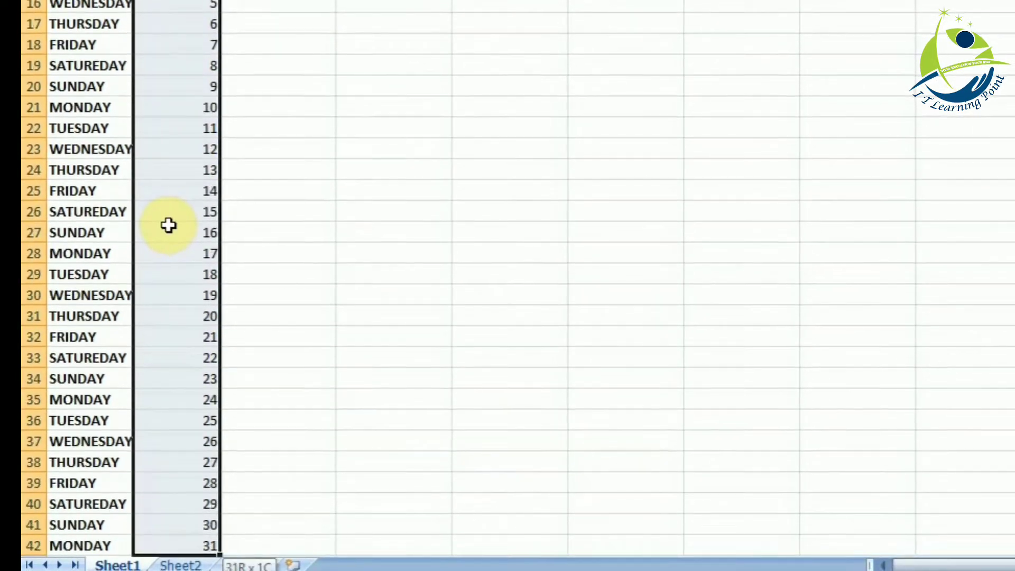
key(ctrl+c)
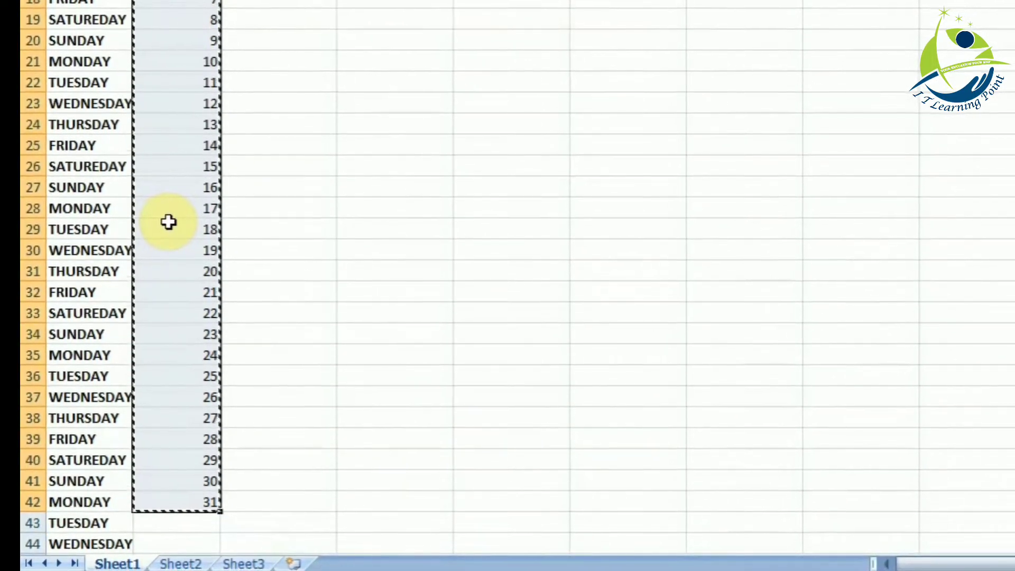
key(Up)
key(Up)
key(Up)
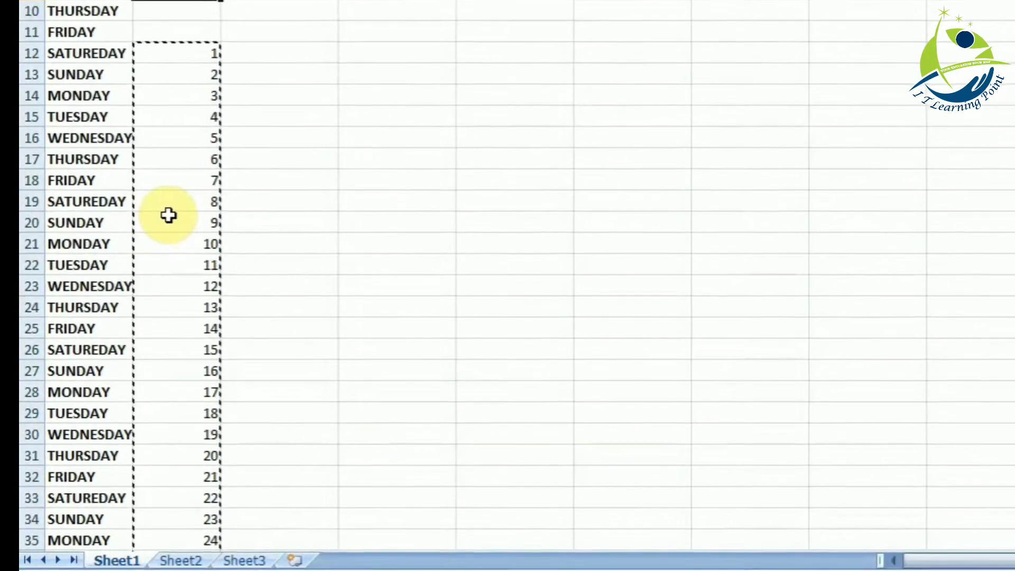
key(ctrl+v)
- Delete the surplus dates after 28 in the FEBRUARY column, clearing C36:C39
key(Down)
key(Down)
key(Down)
key(Down)
key(Down)
key(Down)
key(Down)
key(Down)
key(Down)
key(Down)
key(Down)
key(Down)
key(Down)
key(Down)
key(Down)
key(Down)
key(Down)
key(Down)
key(Down)
key(Down)
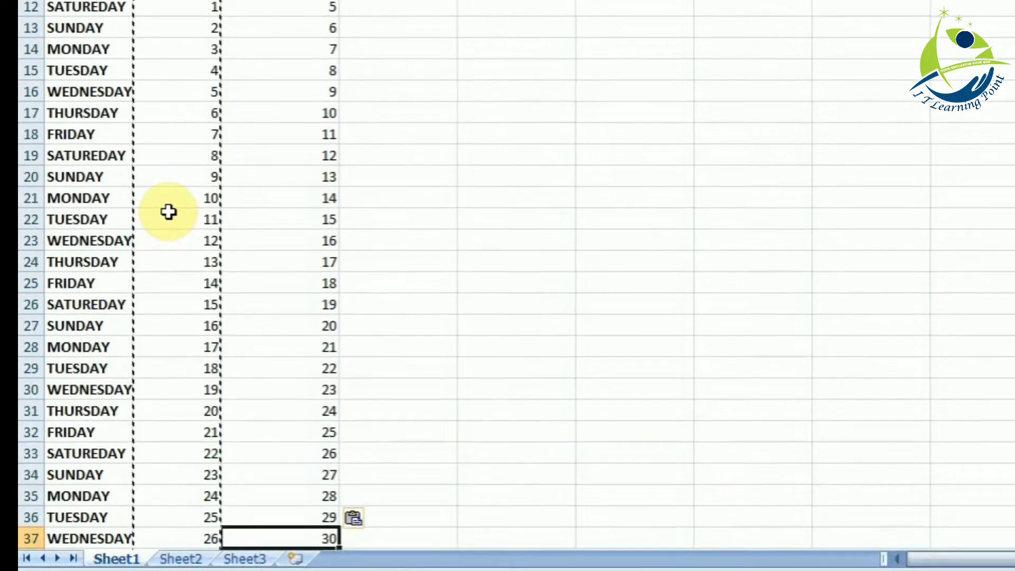
key(Up)
key(shift+Down)
key(shift+Down)
key(shift+Down)
key(Delete)
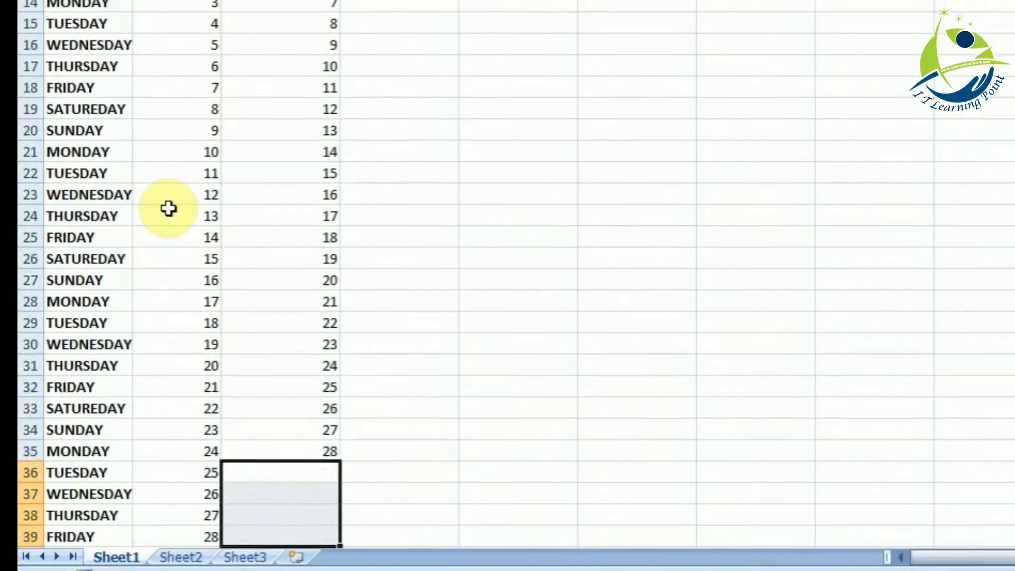
key(Up)
key(Up)
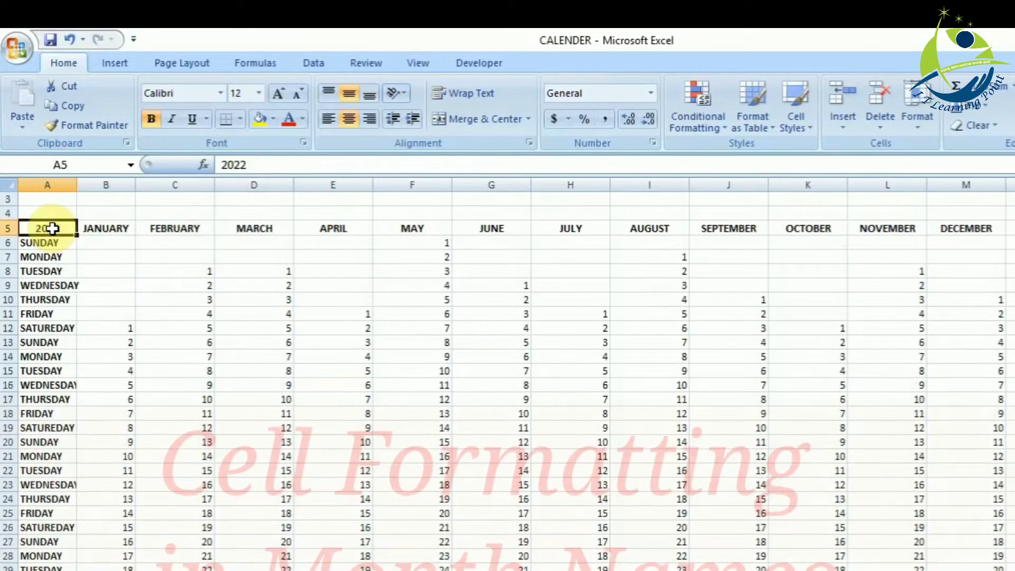
- Fill the 2022 cell A5 with yellow and the JANUARY header B5 with purple
click(258, 120)
click(117, 229)
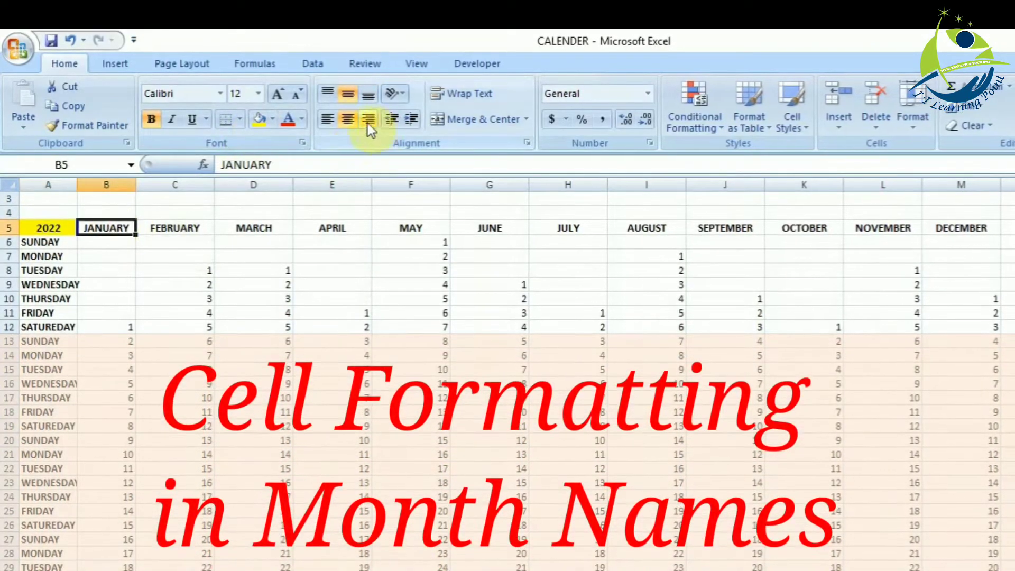
click(272, 119)
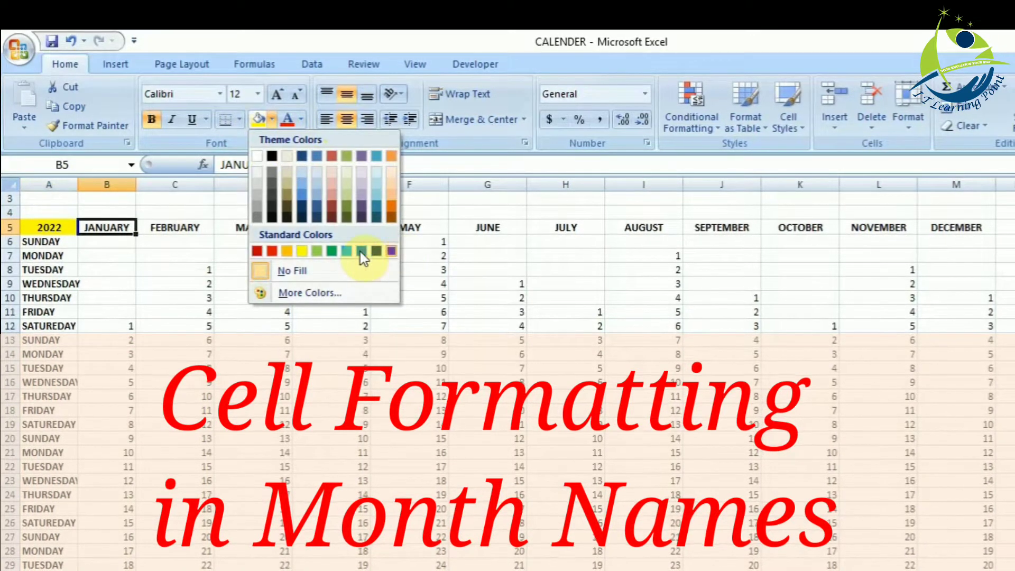
click(393, 250)
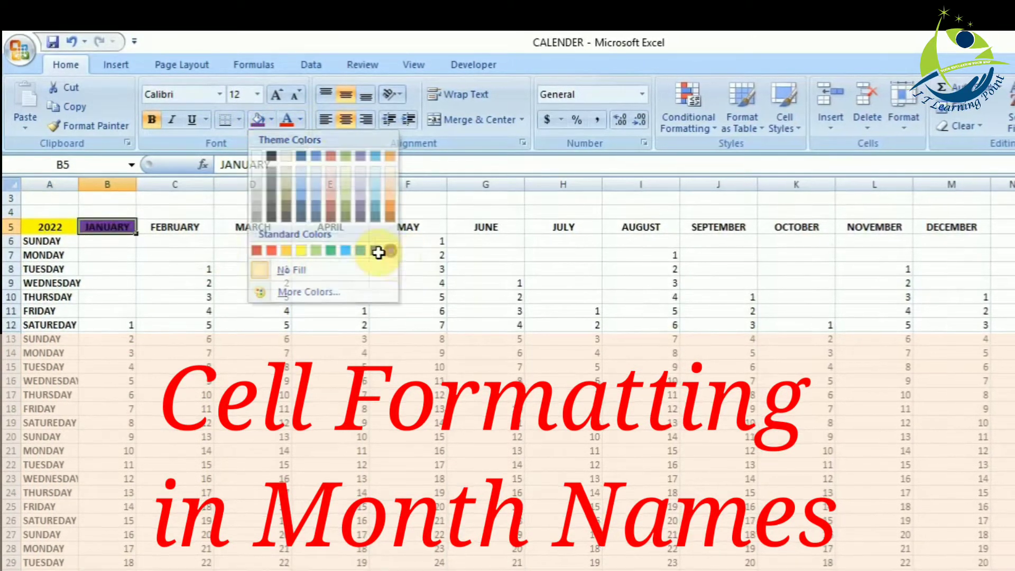
- Fill the FEBRUARY header C5 with green and the MARCH header D5 with red
click(194, 227)
click(272, 119)
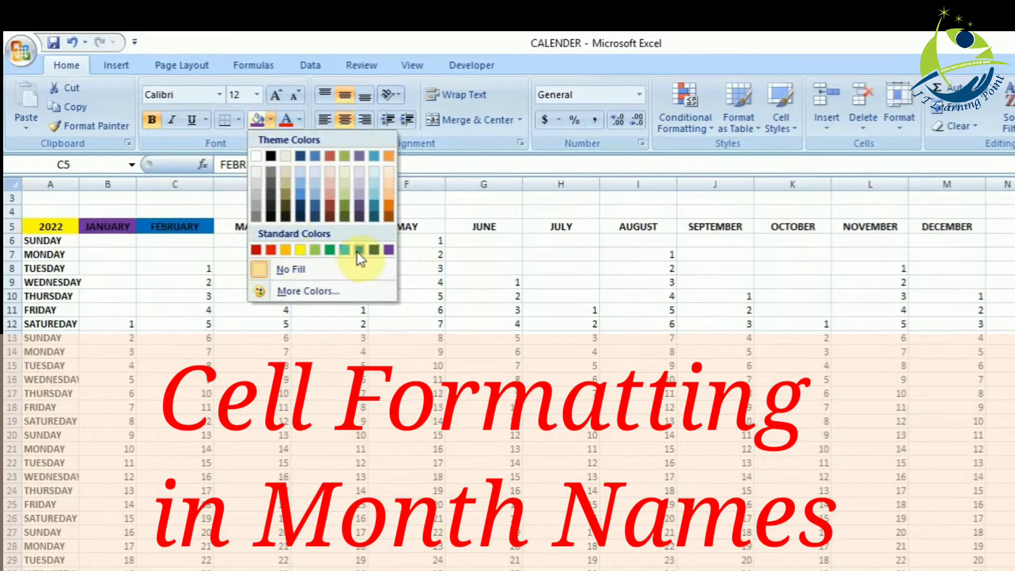
click(329, 249)
click(256, 226)
click(269, 119)
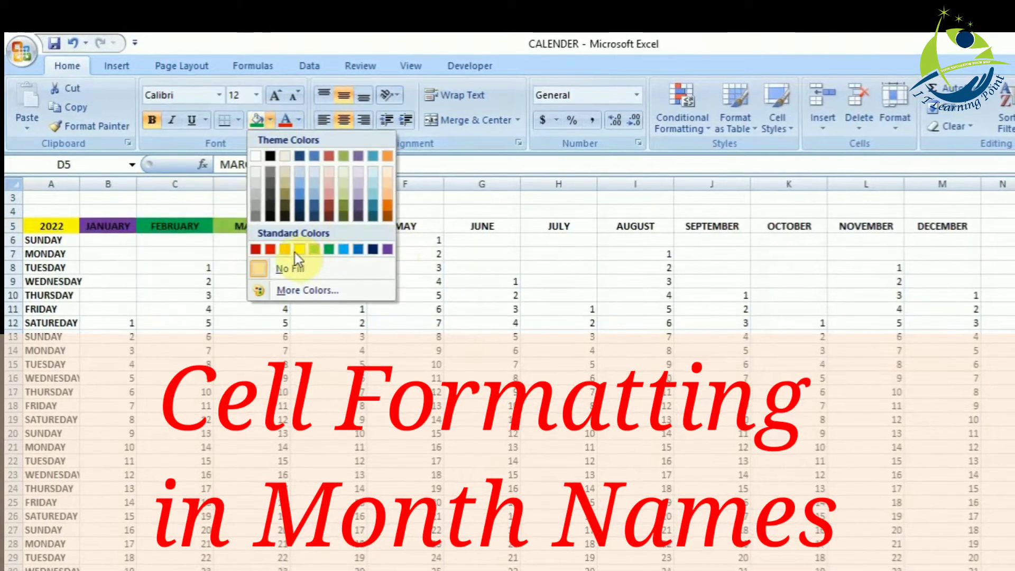
click(294, 252)
click(270, 119)
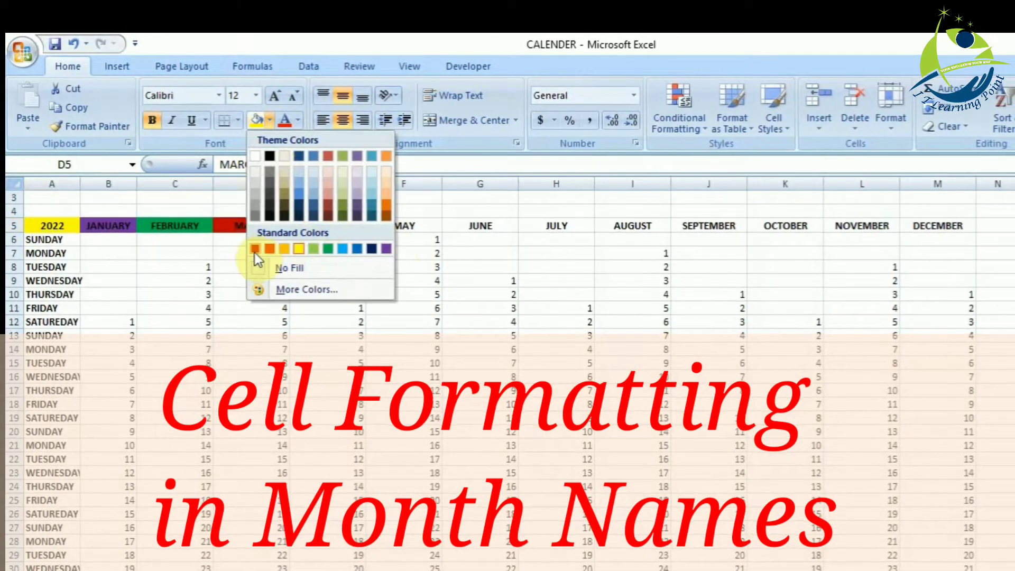
click(255, 249)
- Fill the APRIL header E5 with orange and the MAY header F5 with light blue
click(312, 225)
click(269, 120)
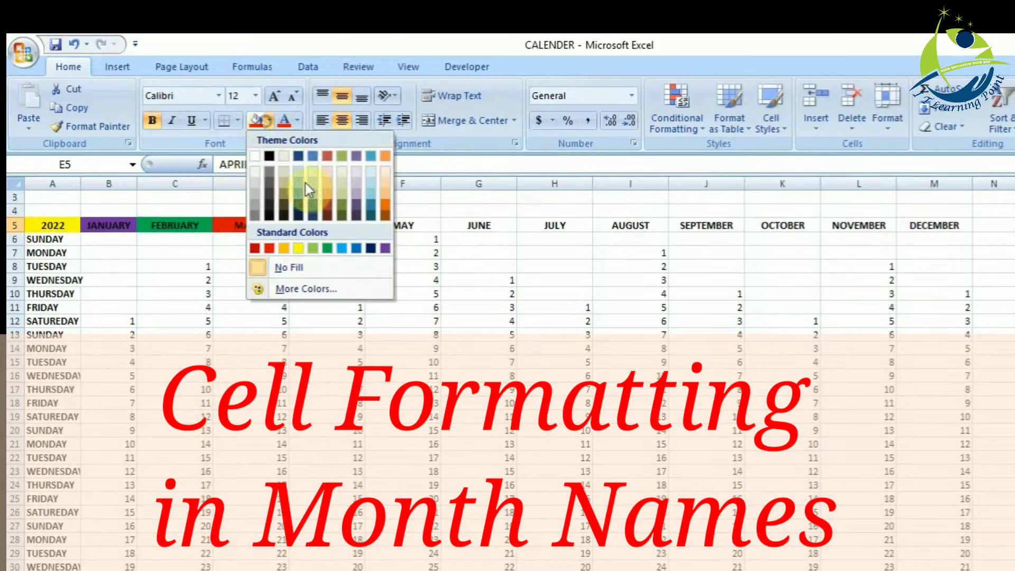
click(285, 248)
click(410, 226)
click(269, 120)
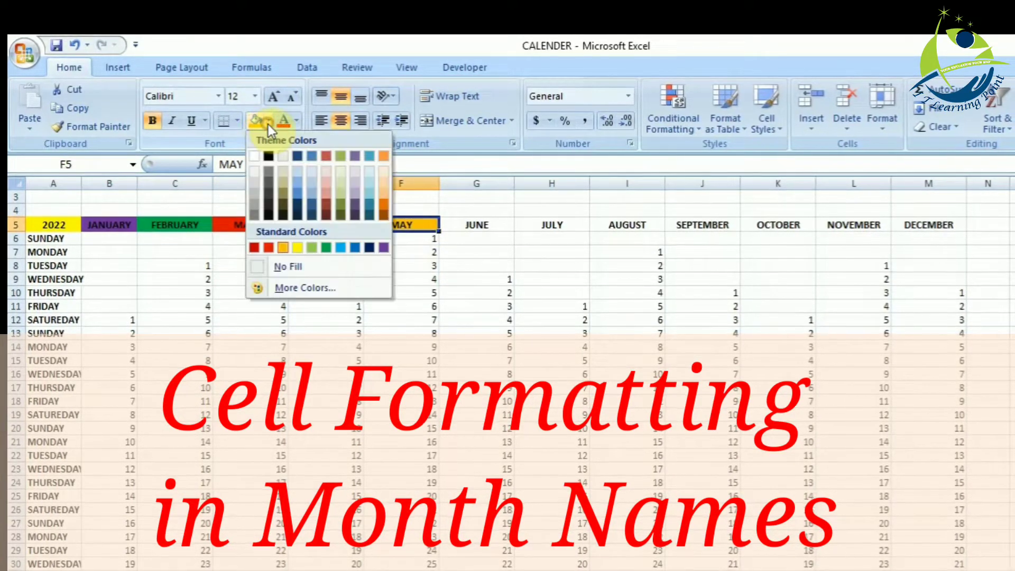
click(340, 247)
- Fill the JUNE header G5 with the theme purple and the JULY header H5 with red
click(476, 224)
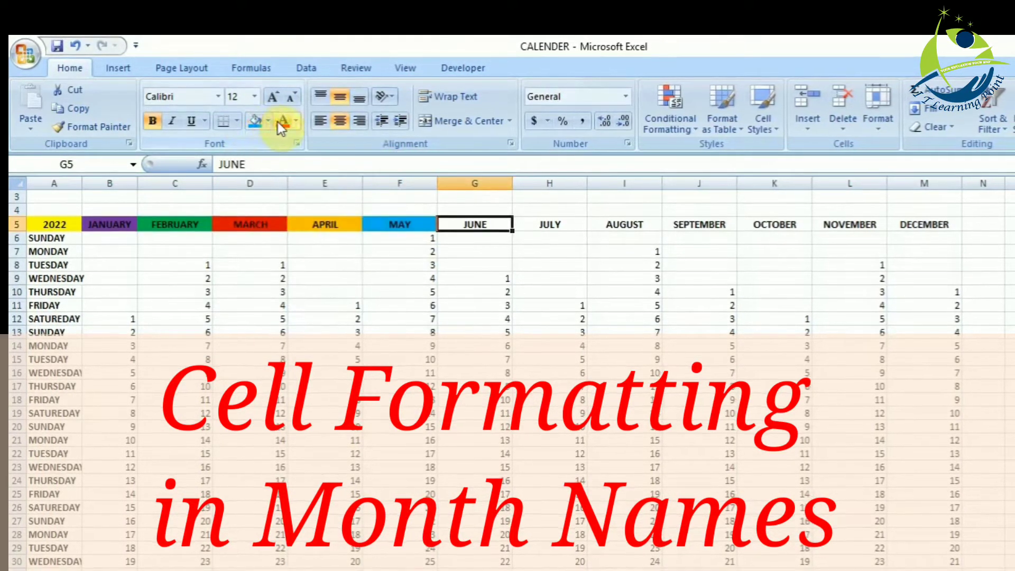
click(269, 120)
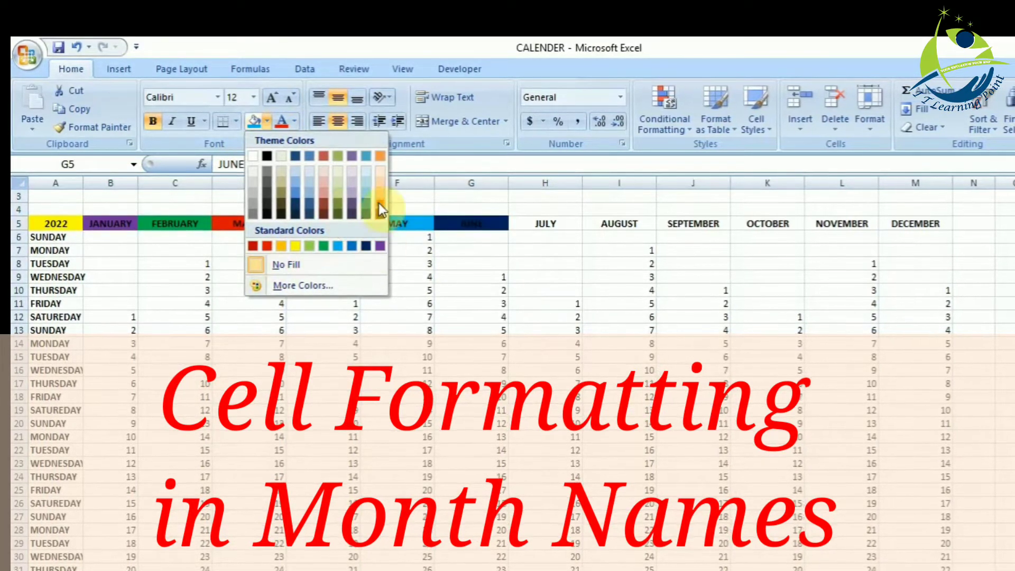
click(352, 156)
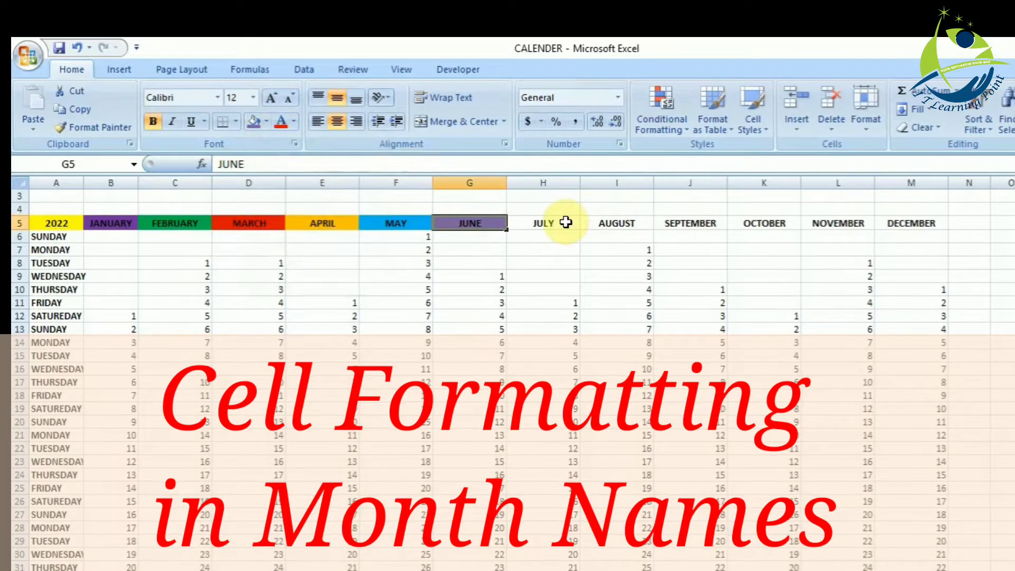
click(267, 122)
click(265, 243)
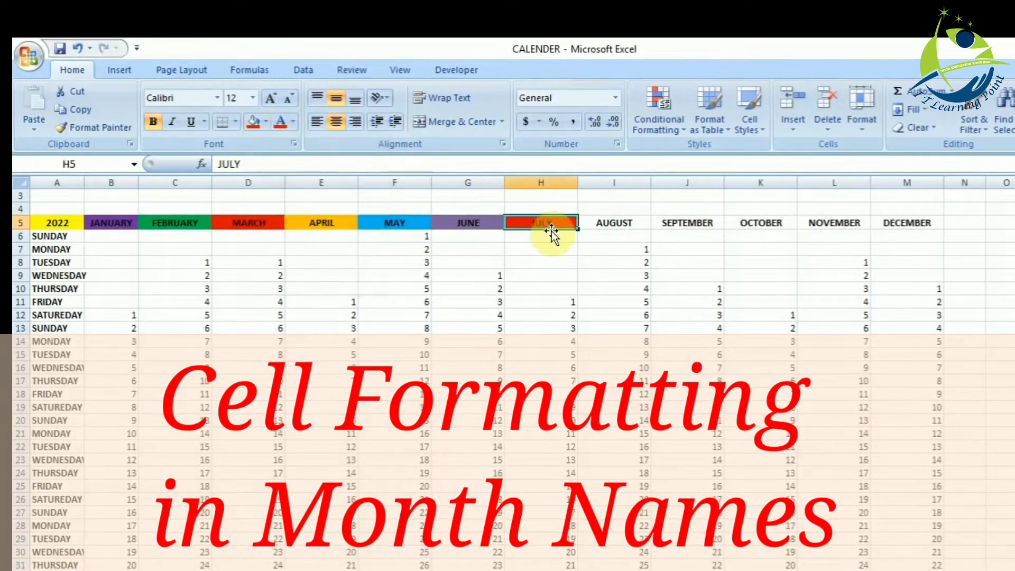
- Fill the AUGUST header I5 with yellow and the SEPTEMBER header J5 with light blue
click(614, 222)
click(266, 122)
click(293, 244)
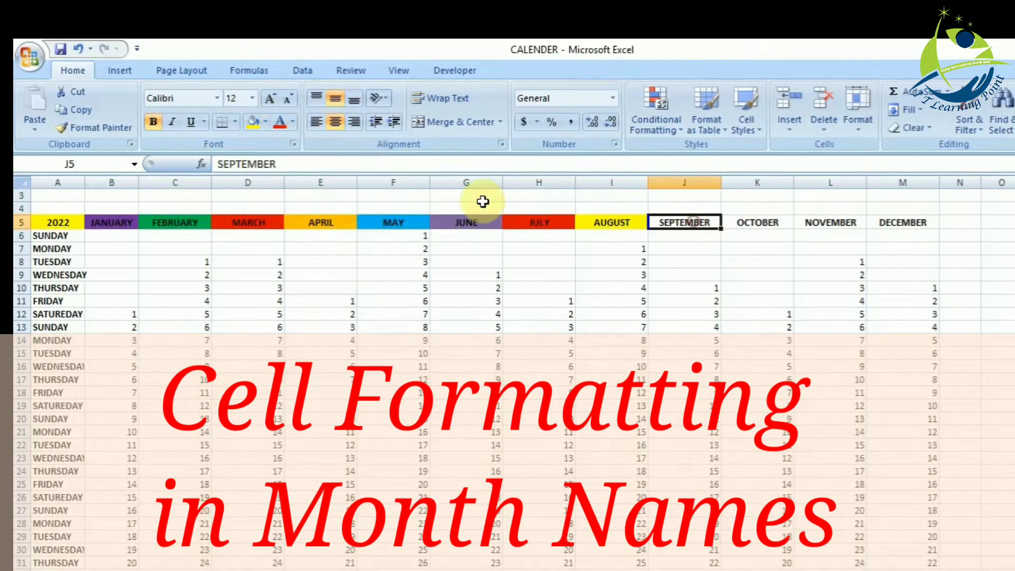
click(267, 126)
click(337, 244)
- Fill the OCTOBER header K5 with olive green and the NOVEMBER header L5 with dark orange
click(763, 222)
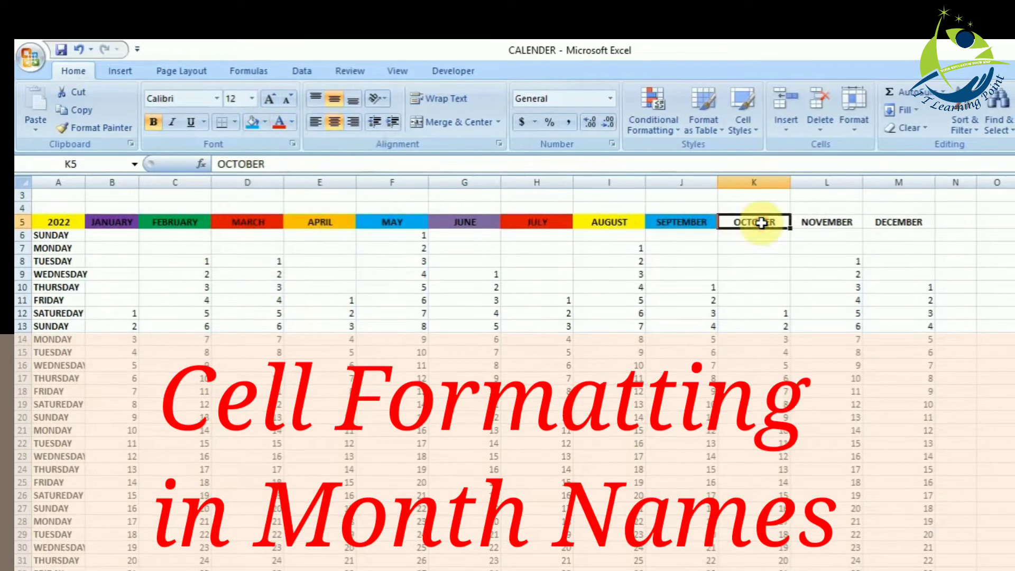
click(265, 125)
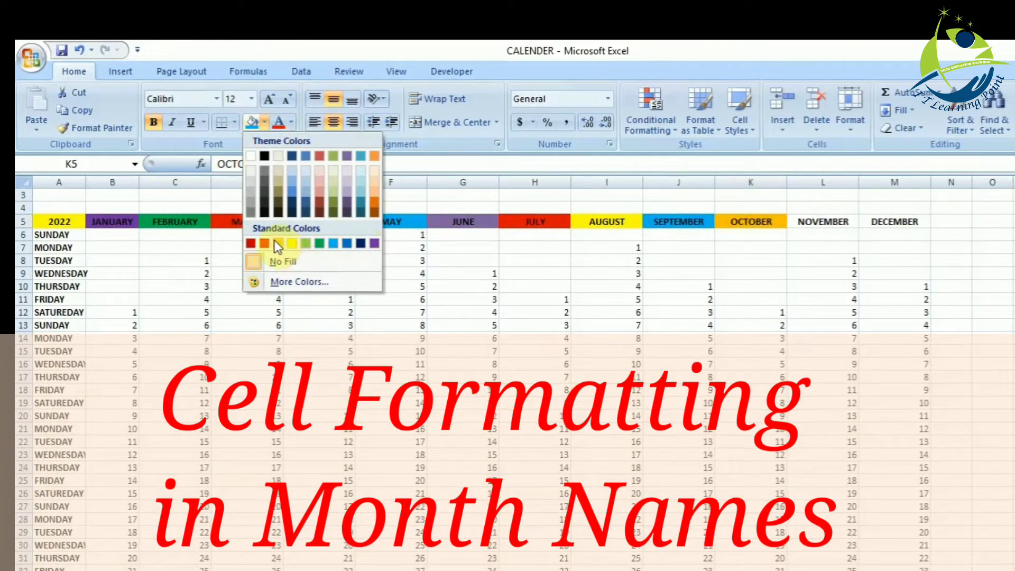
click(372, 243)
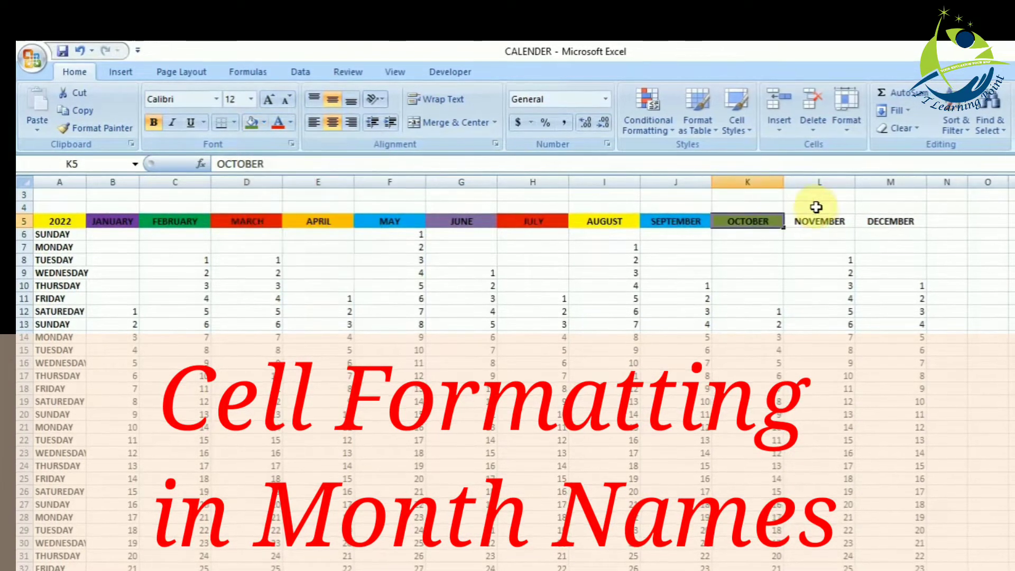
click(263, 123)
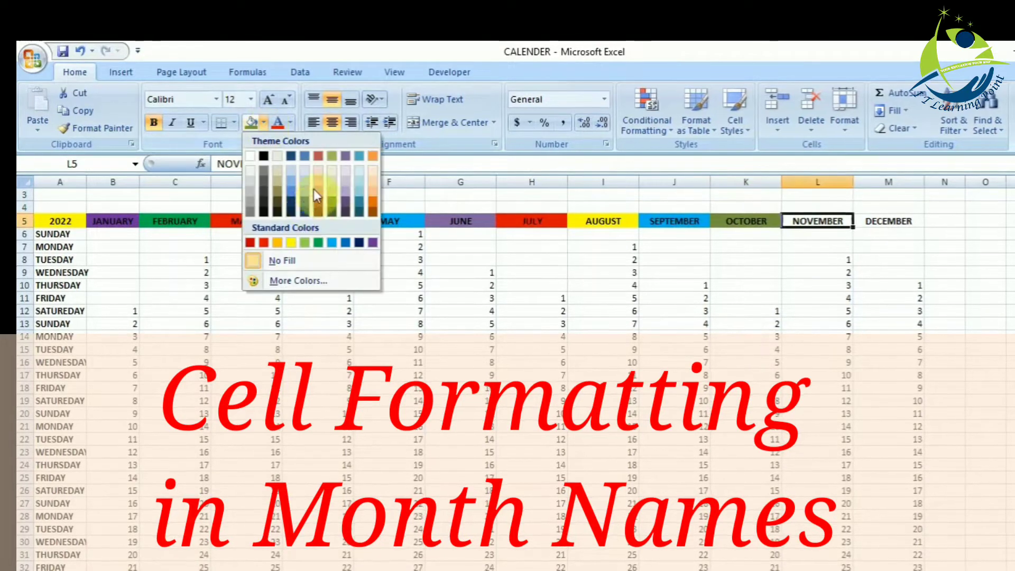
click(371, 201)
- Fill the DECEMBER header M5 with green
click(886, 221)
click(263, 123)
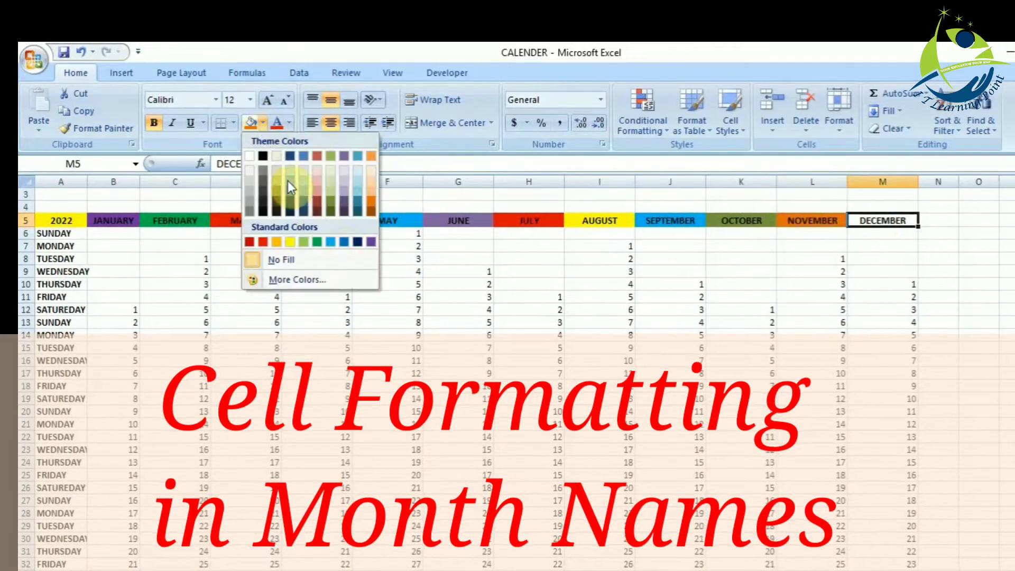
click(316, 242)
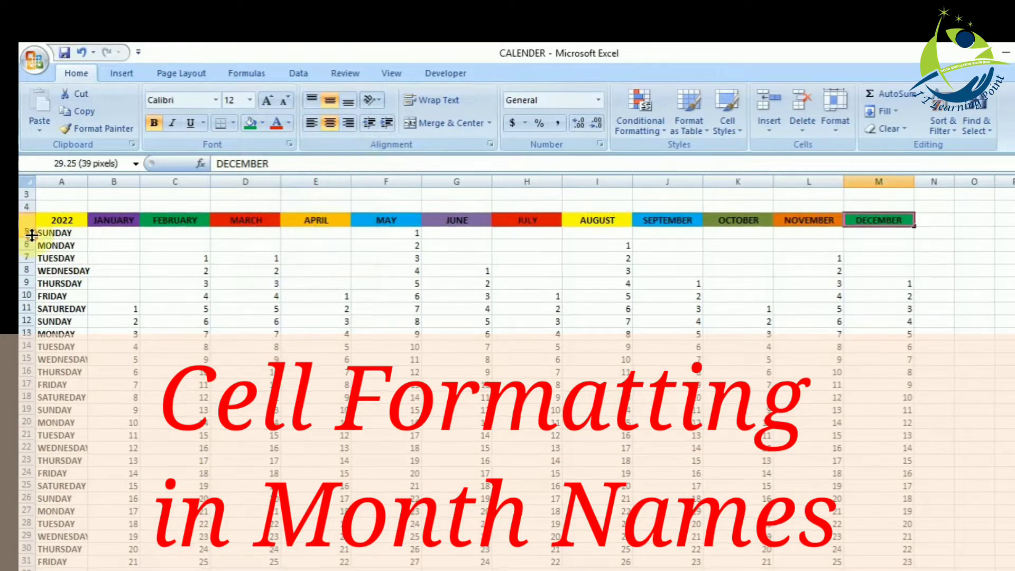
- Increase the height of header row 5 to 29.25 and apply all borders to A5:M5
drag(31, 235, 32, 236)
click(53, 226)
key(shift+Right)
key(shift+Right)
key(shift+Right)
key(shift+Right)
key(shift+Right)
key(shift+Right)
key(shift+Right)
key(shift+Right)
key(shift+Right)
key(shift+Right)
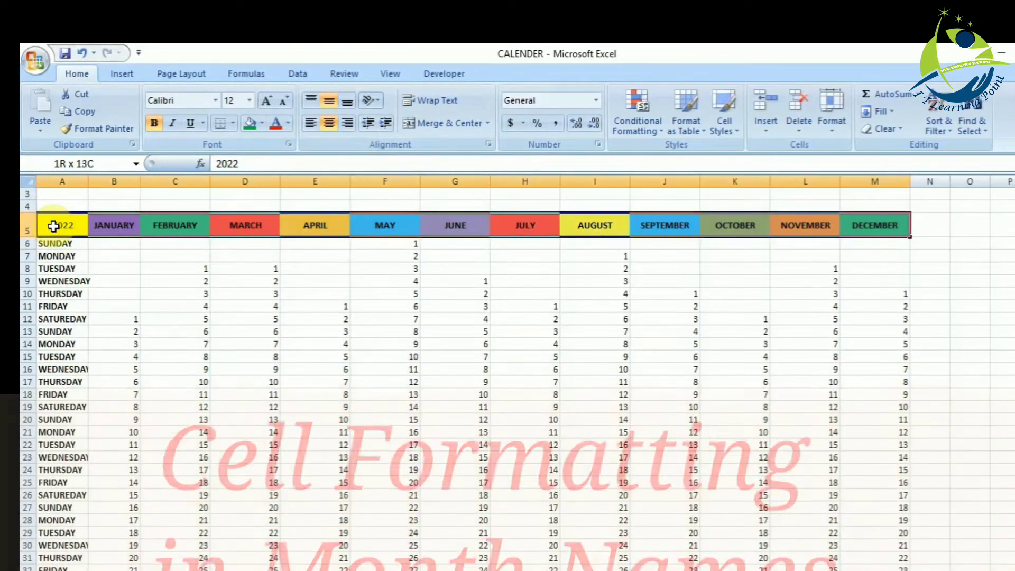
click(232, 123)
click(254, 248)
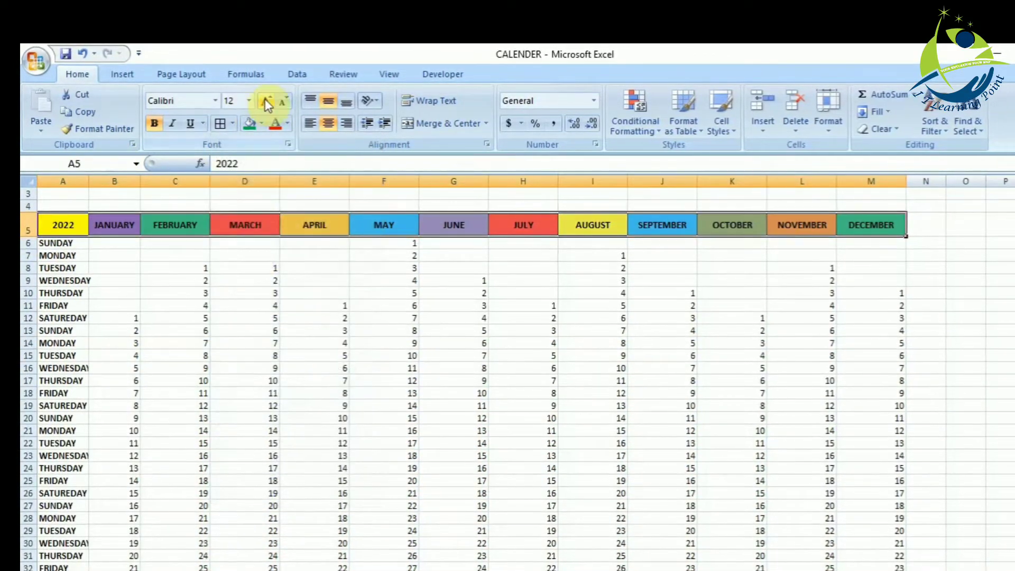
- Increase the font size of the headers in A5:M5 to 14 and widen column B to fit JANUARY
click(267, 102)
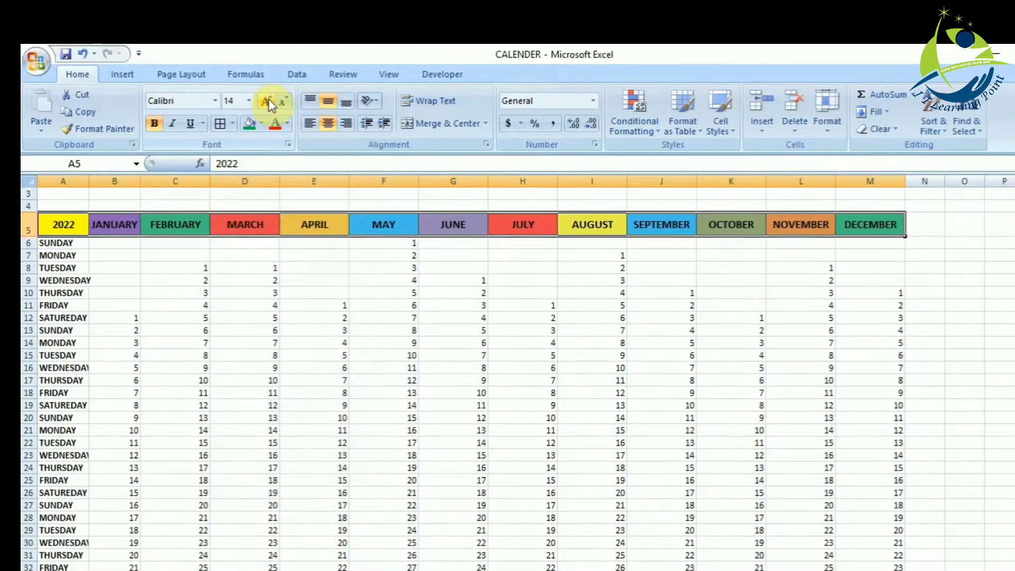
click(198, 372)
drag(140, 180, 154, 181)
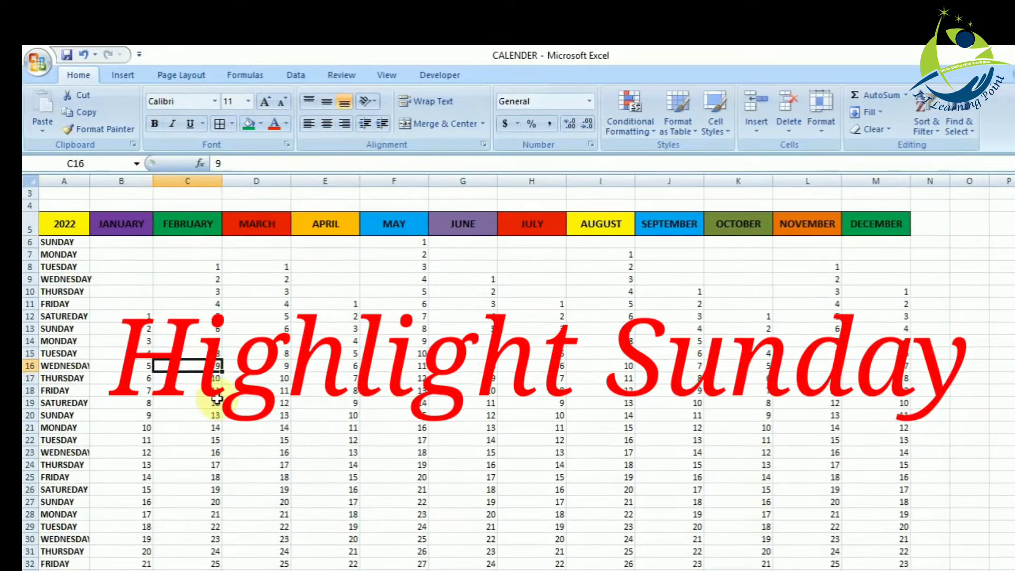
- Fill the SUNDAY cell A6 with a light red theme colour to highlight it
click(59, 243)
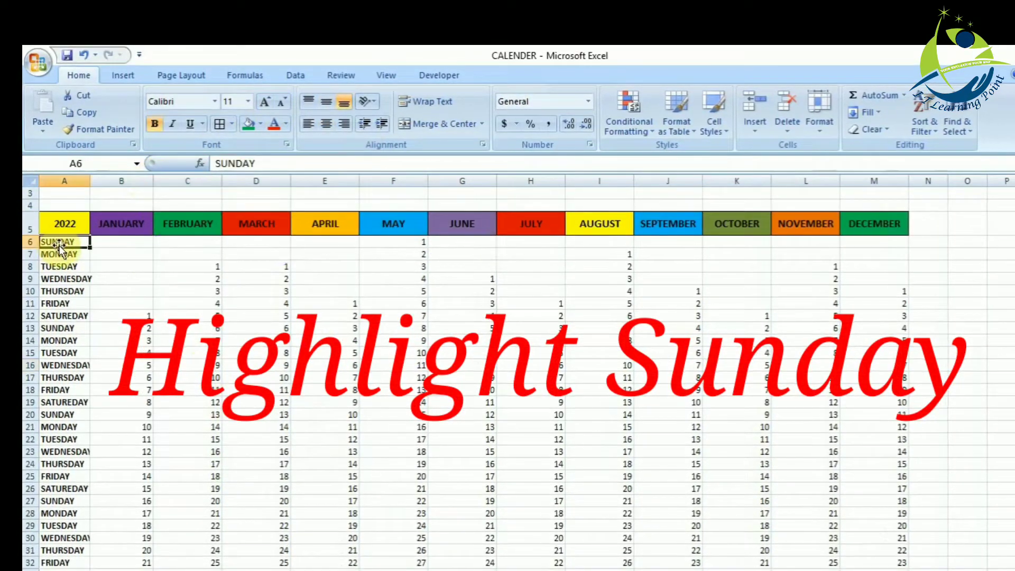
click(260, 124)
click(311, 190)
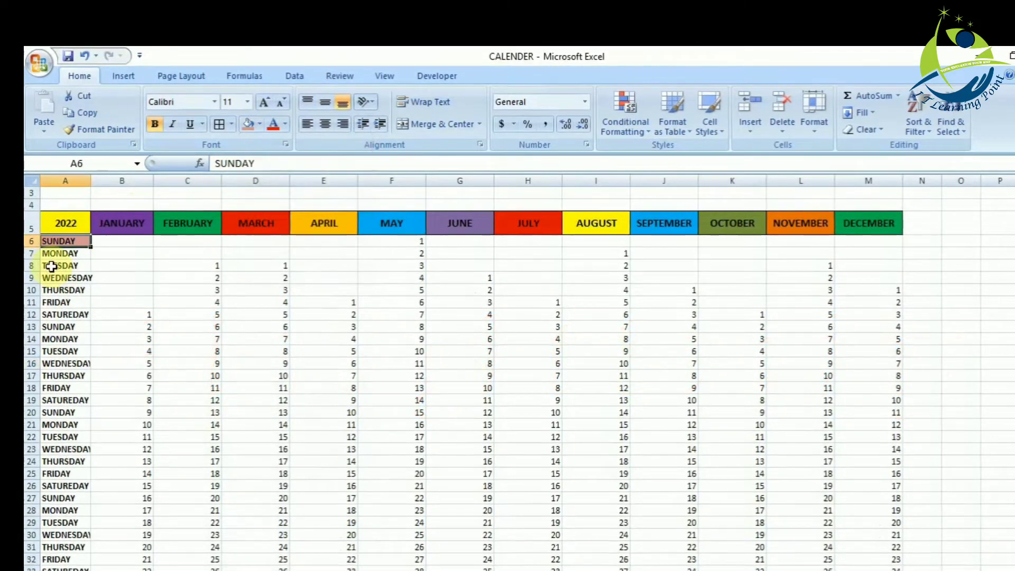
- Fill the MONDAY to SATUREDAY cells A7:A12 with light grey and widen column A to fit the weekday names
drag(52, 253, 65, 310)
click(259, 125)
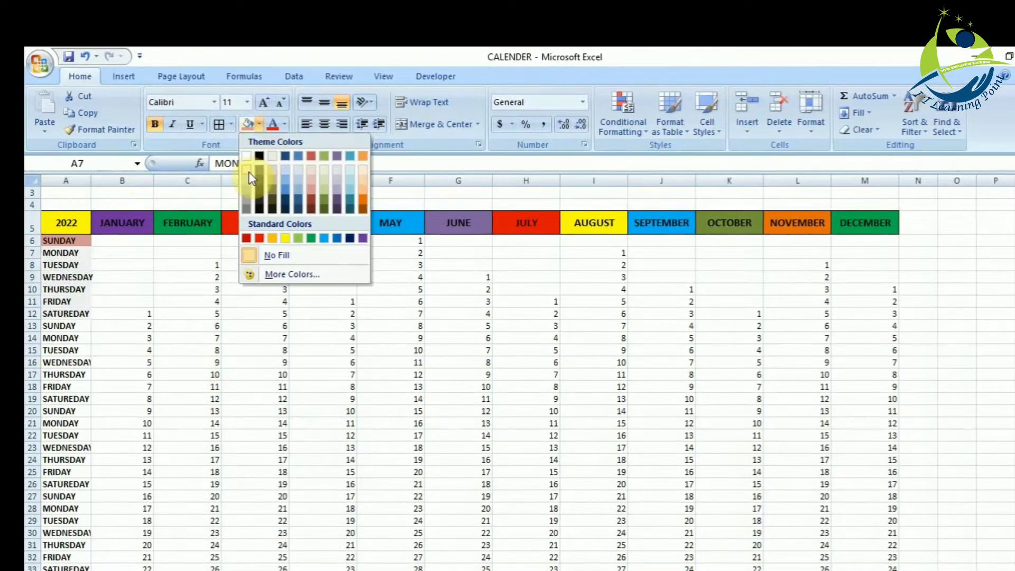
click(256, 180)
drag(91, 180, 105, 180)
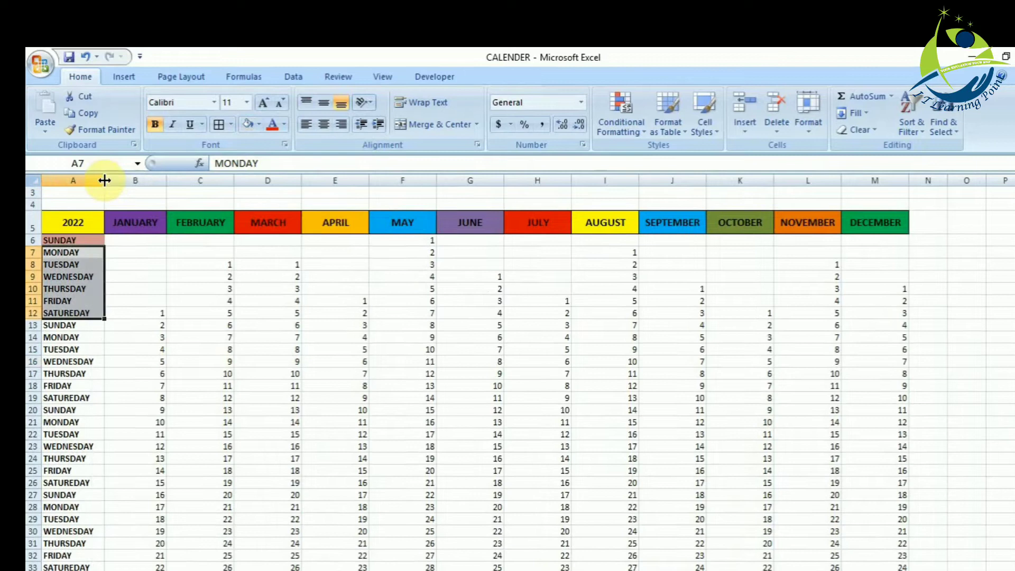
- Apply all borders to the first week's day names in A6:A12
click(61, 369)
drag(86, 236, 74, 311)
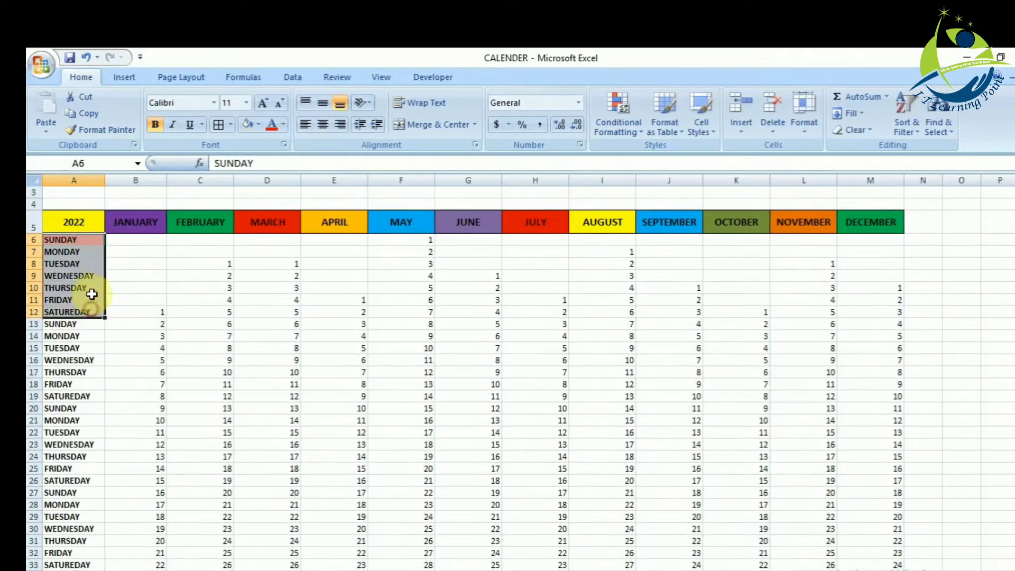
click(217, 126)
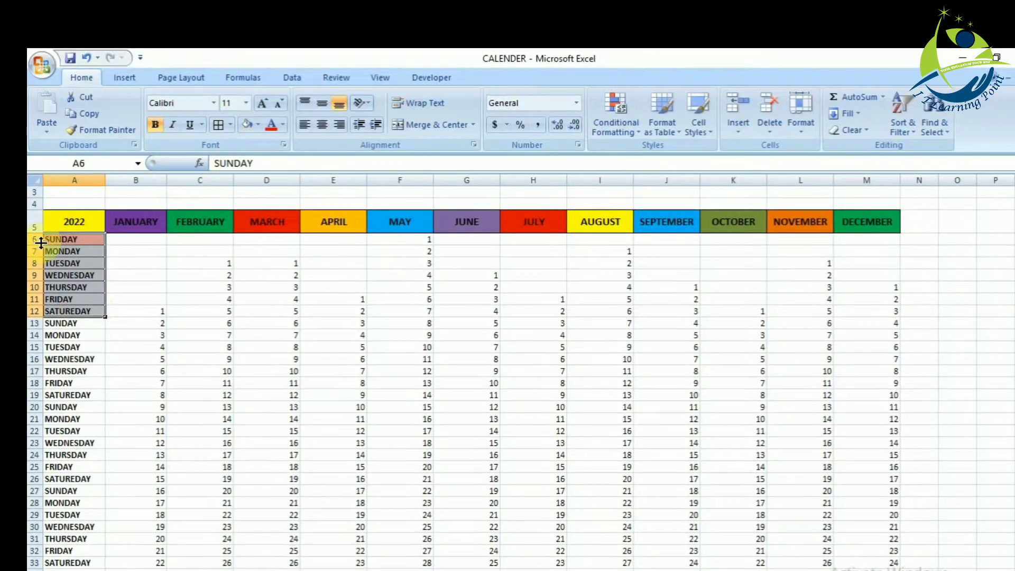
click(109, 297)
- Copy the formatting of A6:A12 onto the remaining weekday cells from A13 down with Format Painter
click(78, 241)
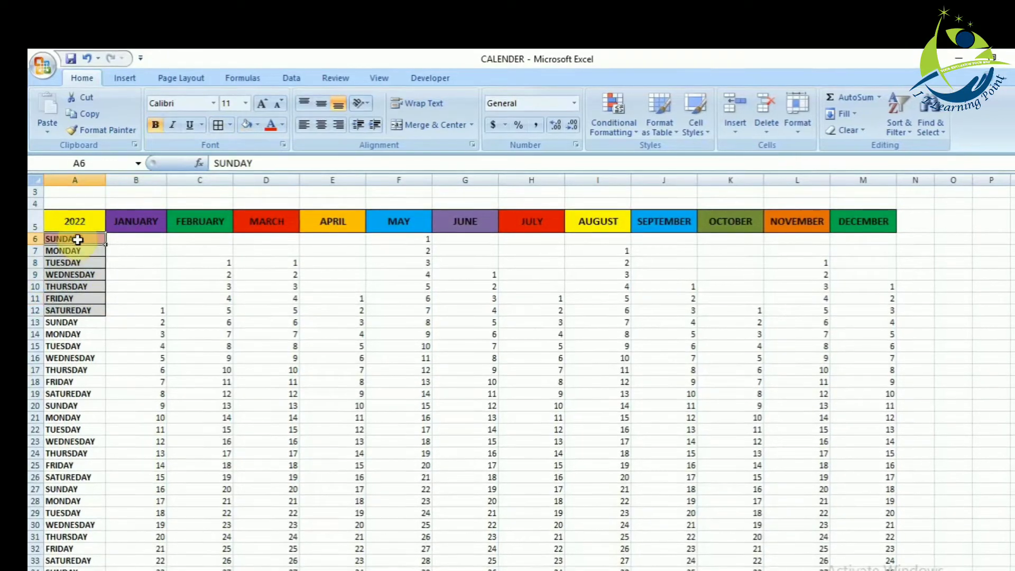
key(shift+Down)
key(shift+Down)
key(shift+Down)
key(shift+Down)
right_click(88, 250)
click(268, 235)
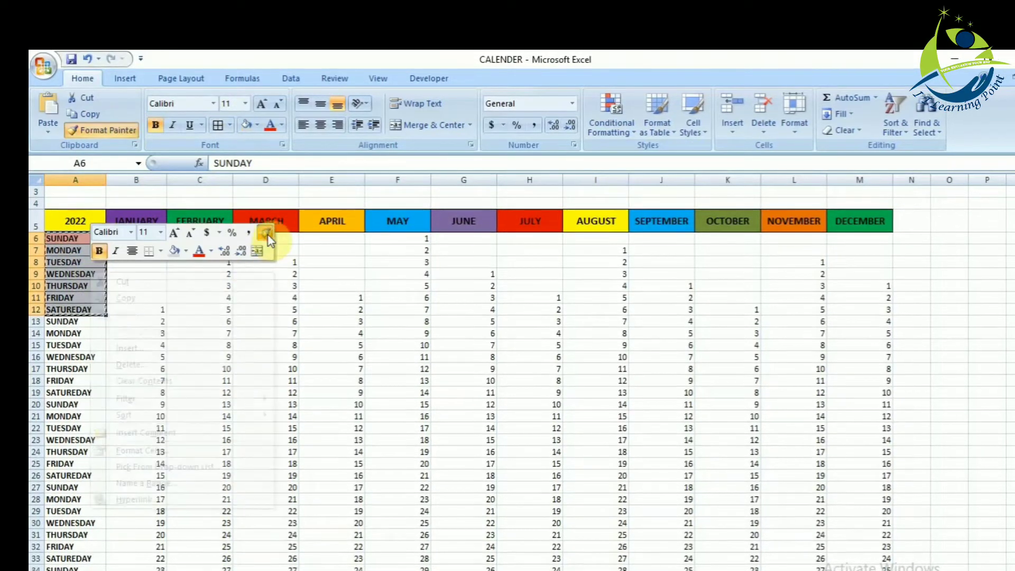
drag(68, 321, 74, 563)
scroll(147, 518, up, 5)
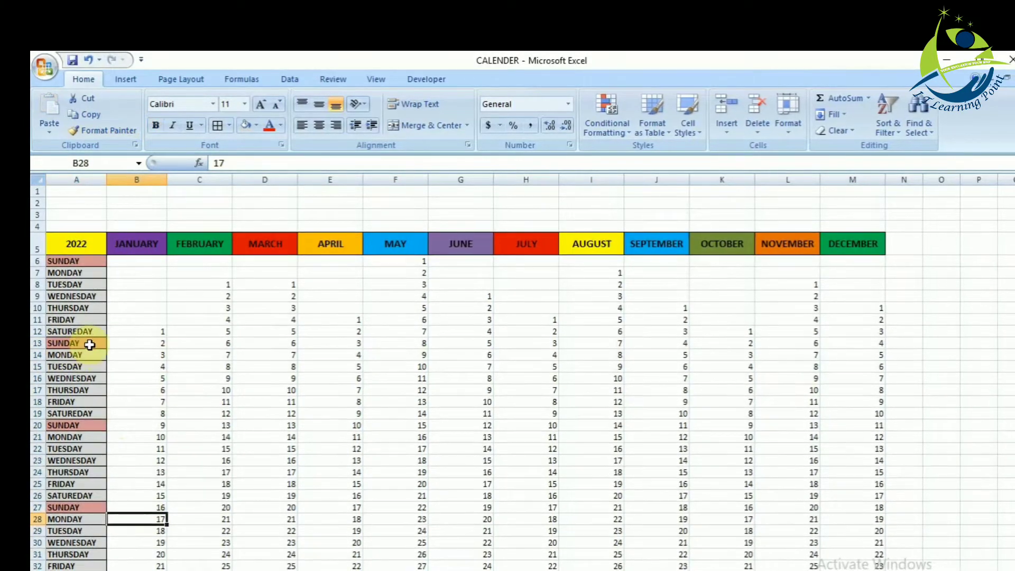
- Apply all borders to the date range B6:M47 and centre its contents horizontally and vertically
click(148, 368)
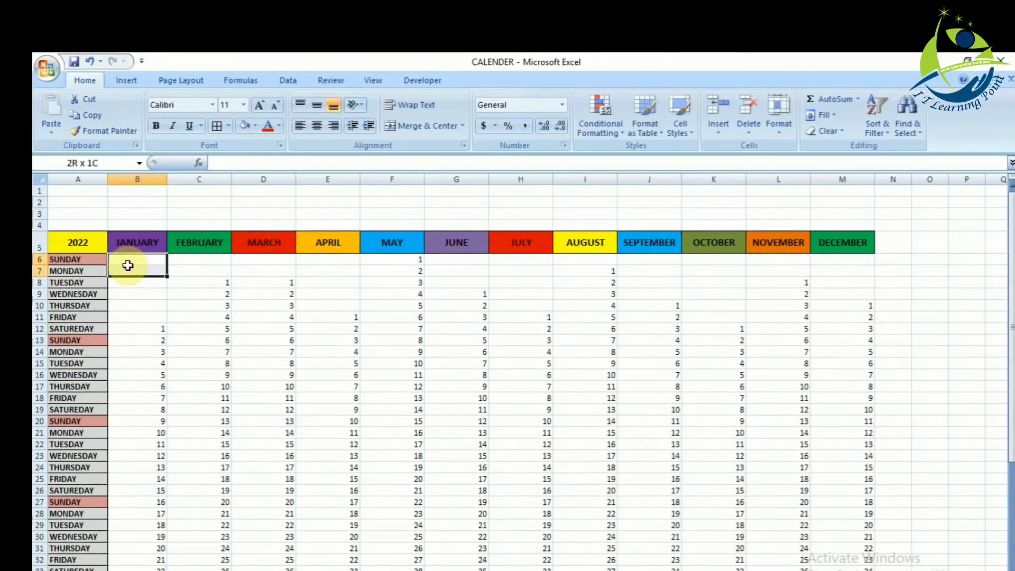
drag(128, 265, 129, 263)
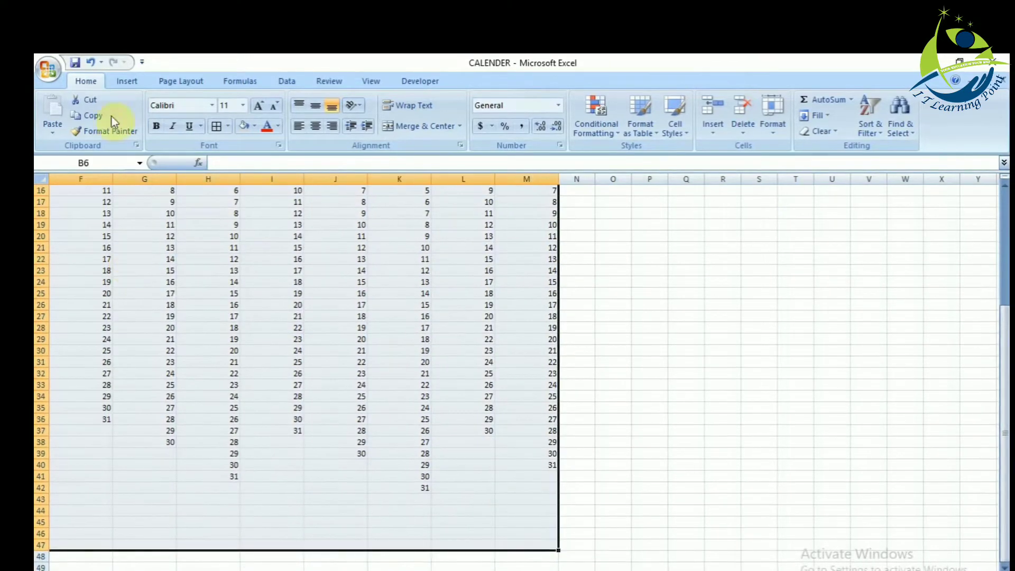
click(214, 127)
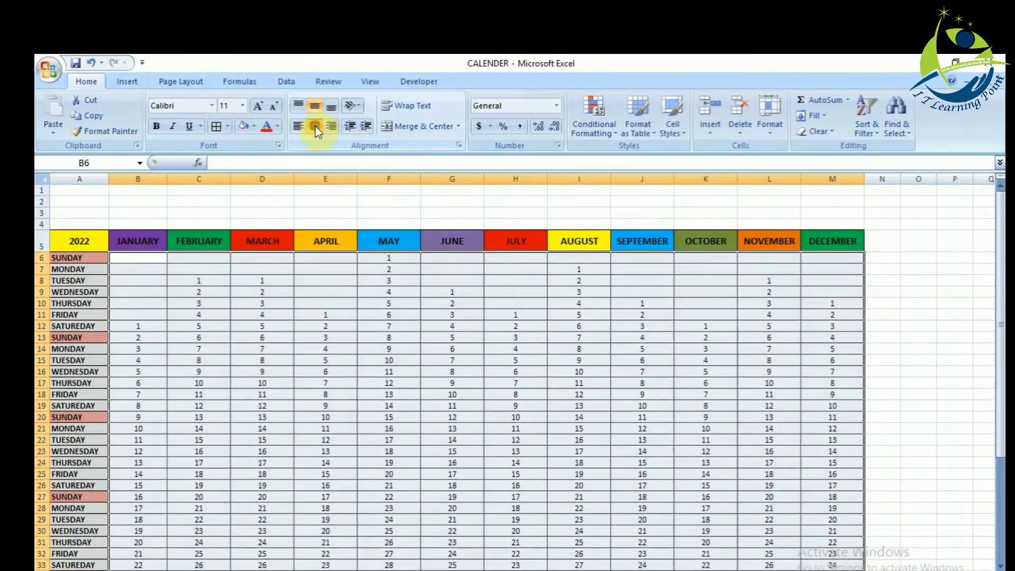
click(261, 336)
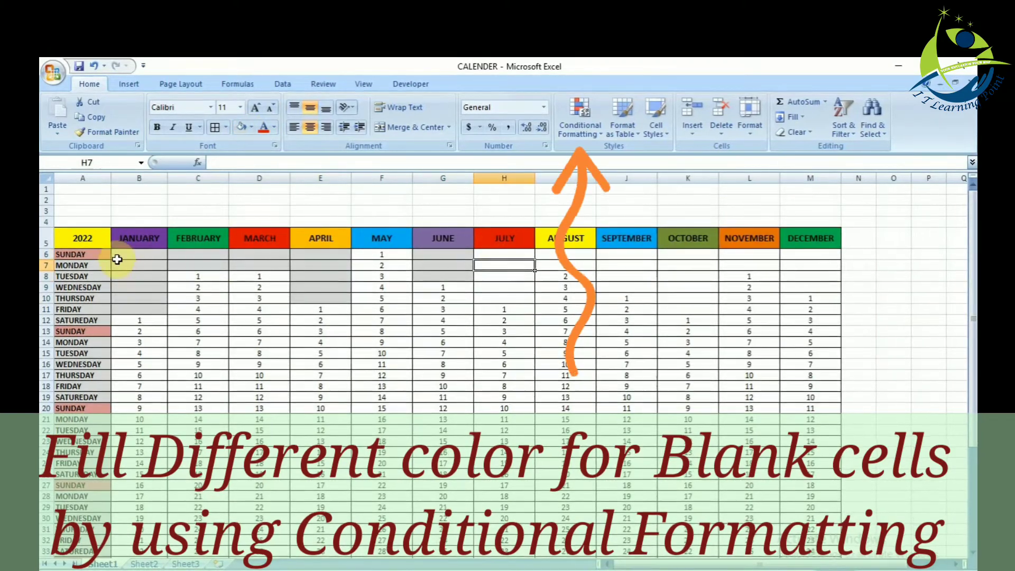
- Start a new conditional formatting rule for B6:M47 that formats only cells containing Blanks
drag(126, 260, 126, 258)
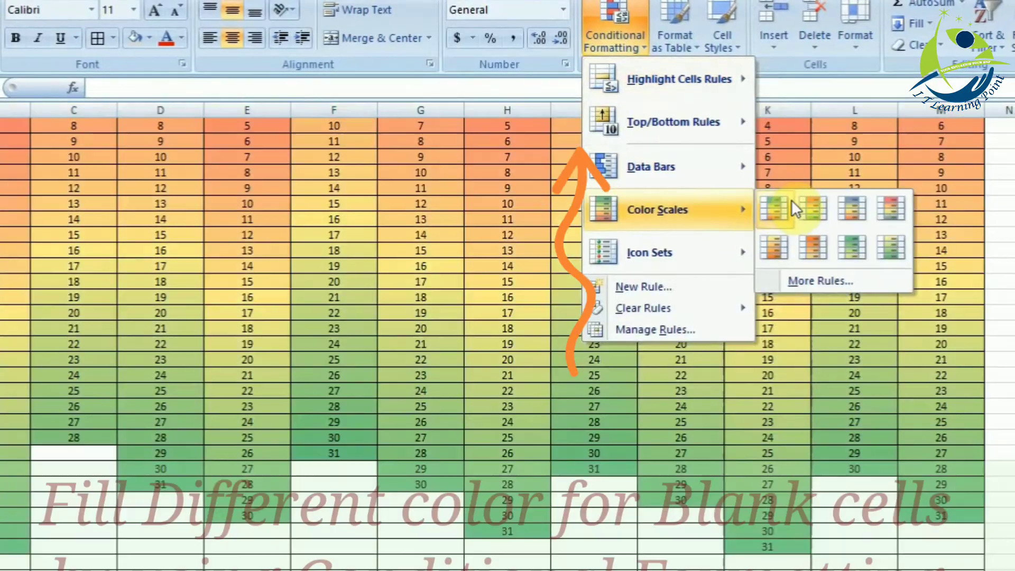
mouse_move(670, 90)
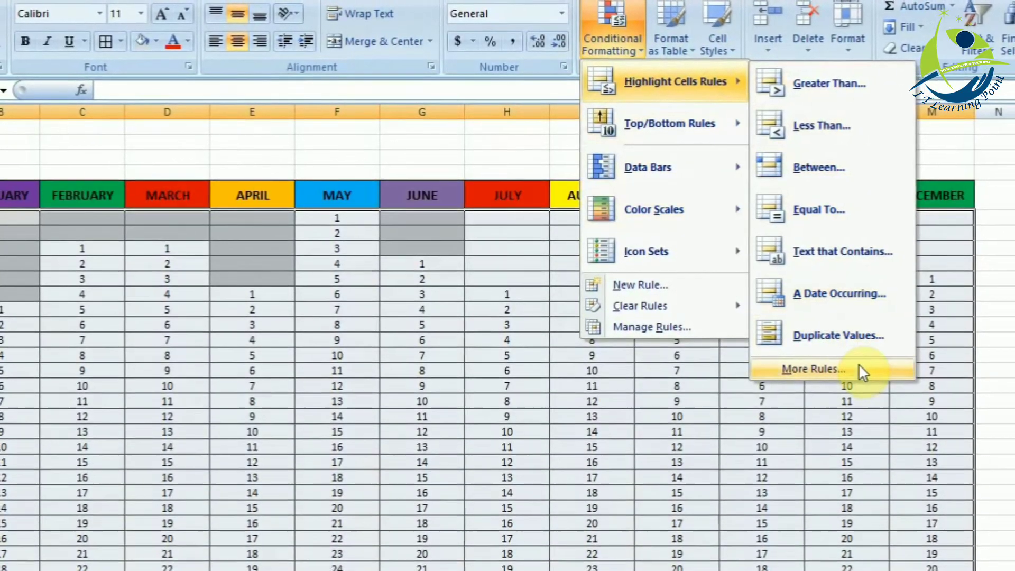
click(860, 368)
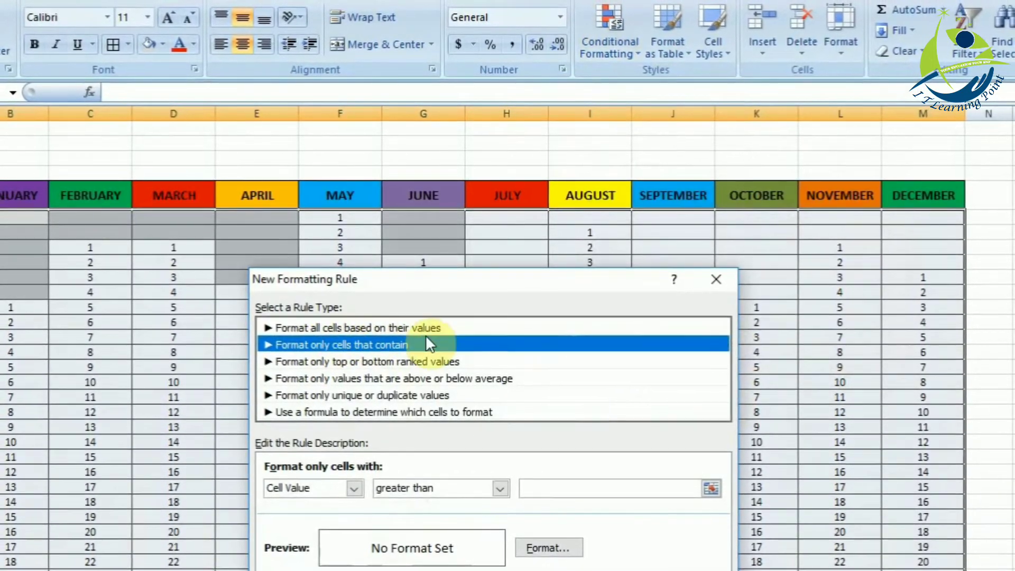
click(353, 490)
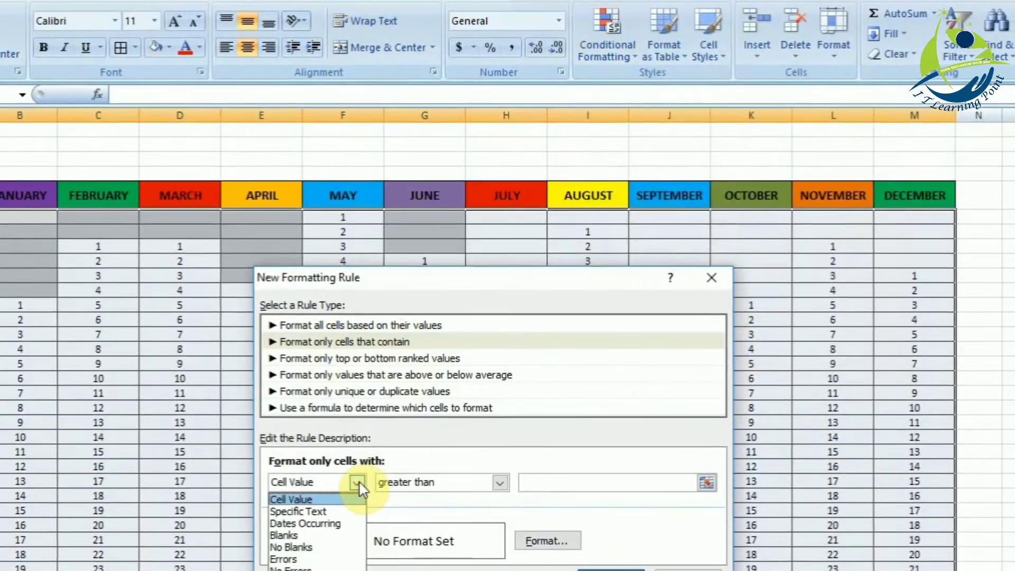
click(317, 537)
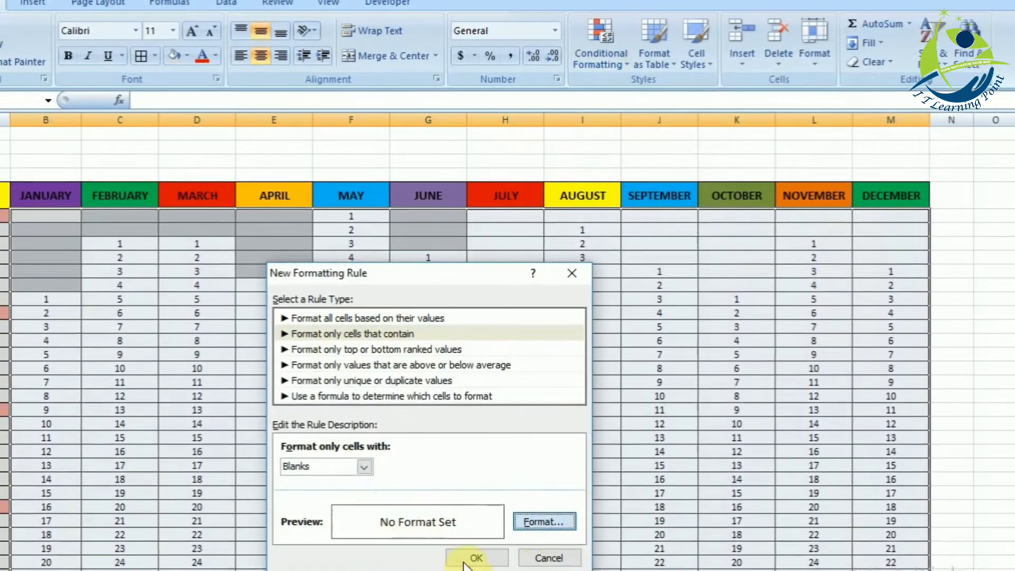
- Set the rule's fill to a light grey background with a grey pattern colour
click(545, 522)
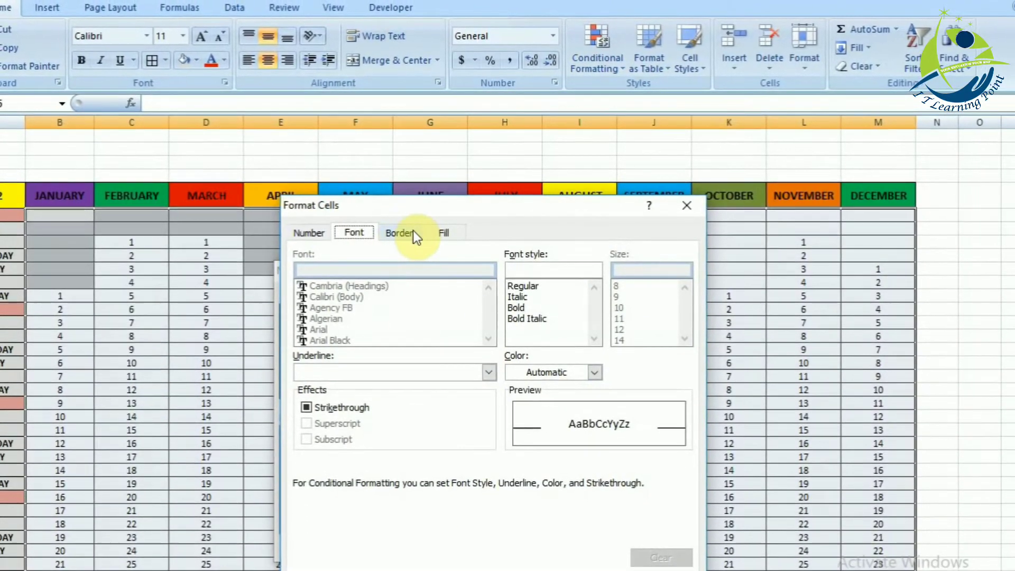
click(444, 232)
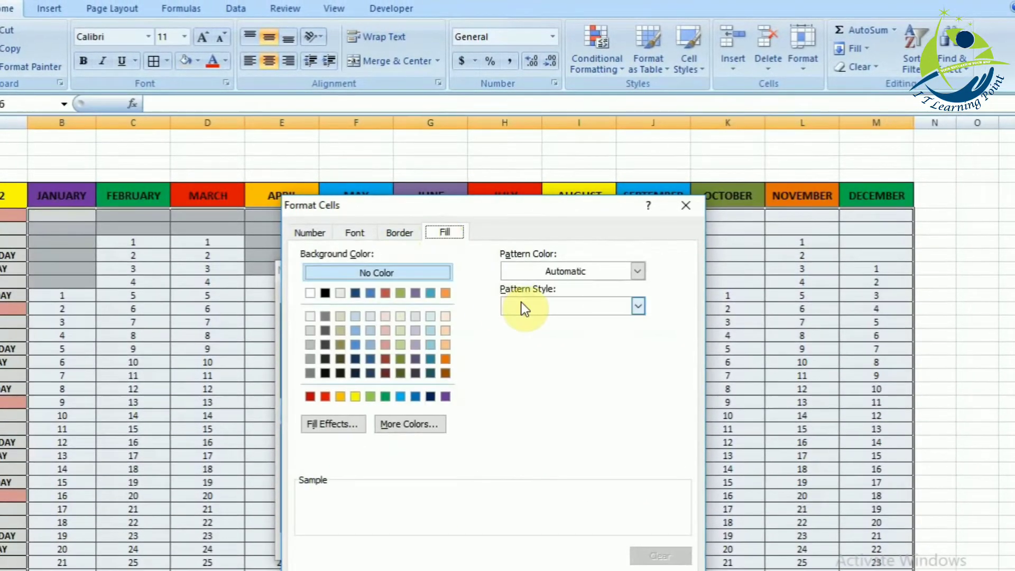
click(638, 270)
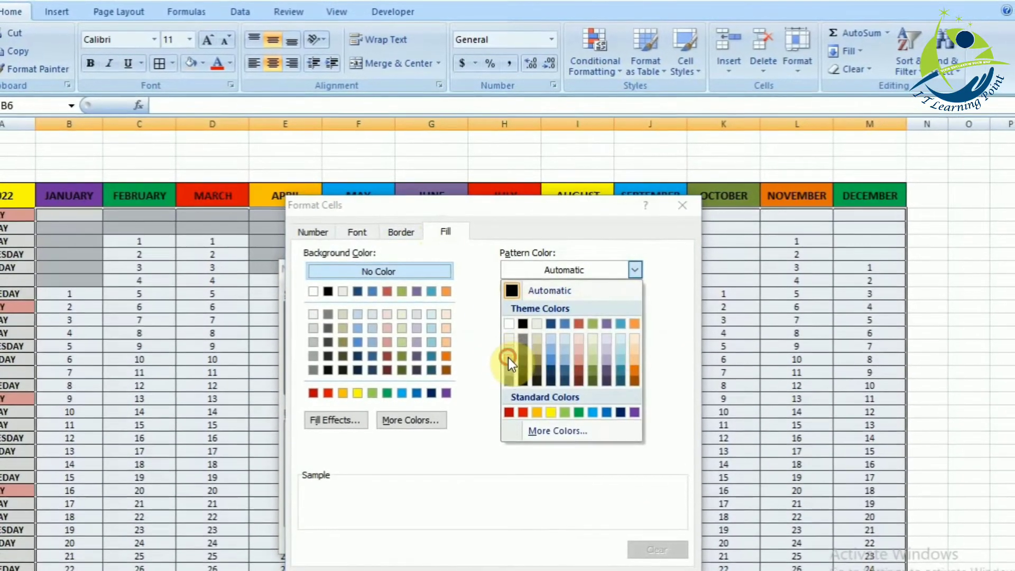
click(508, 357)
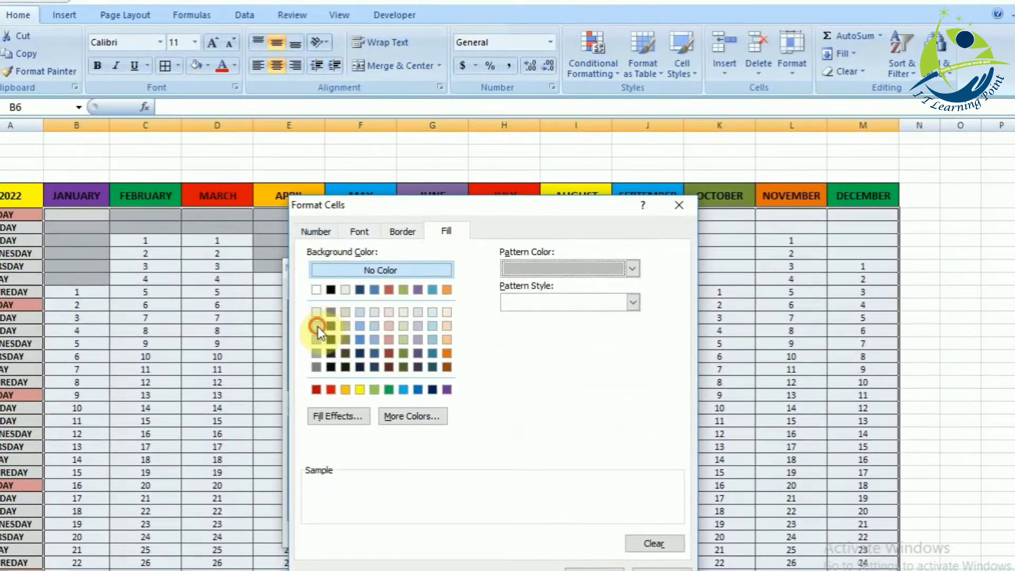
click(316, 326)
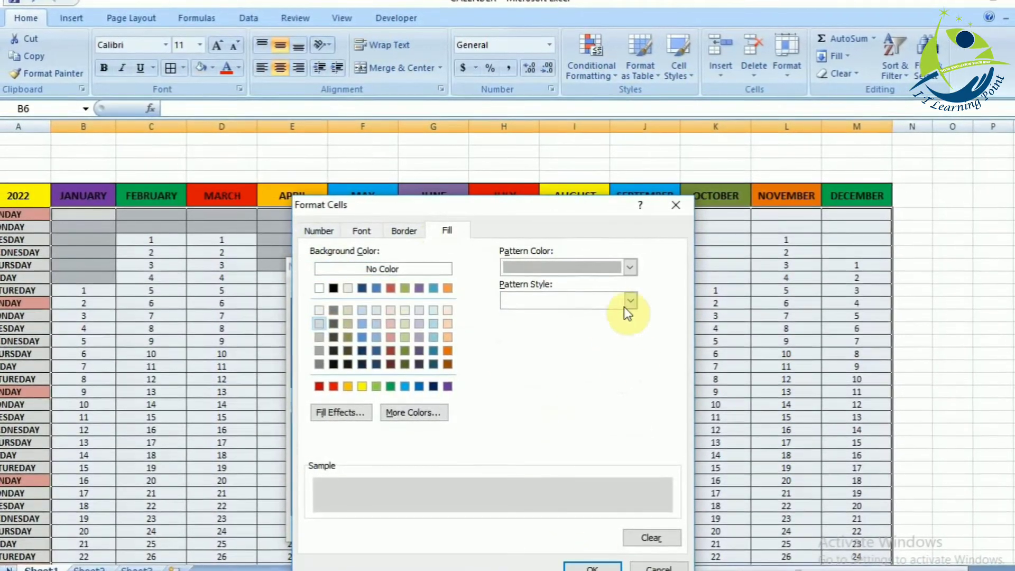
- Set the rule's border line colour to grey and apply the blank-cell rule to the date range
click(404, 231)
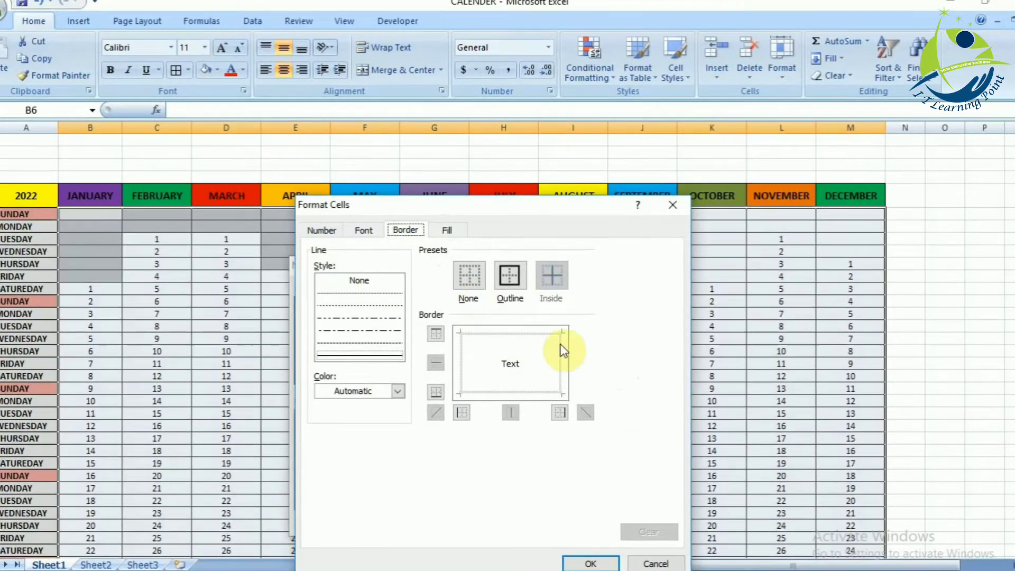
click(397, 392)
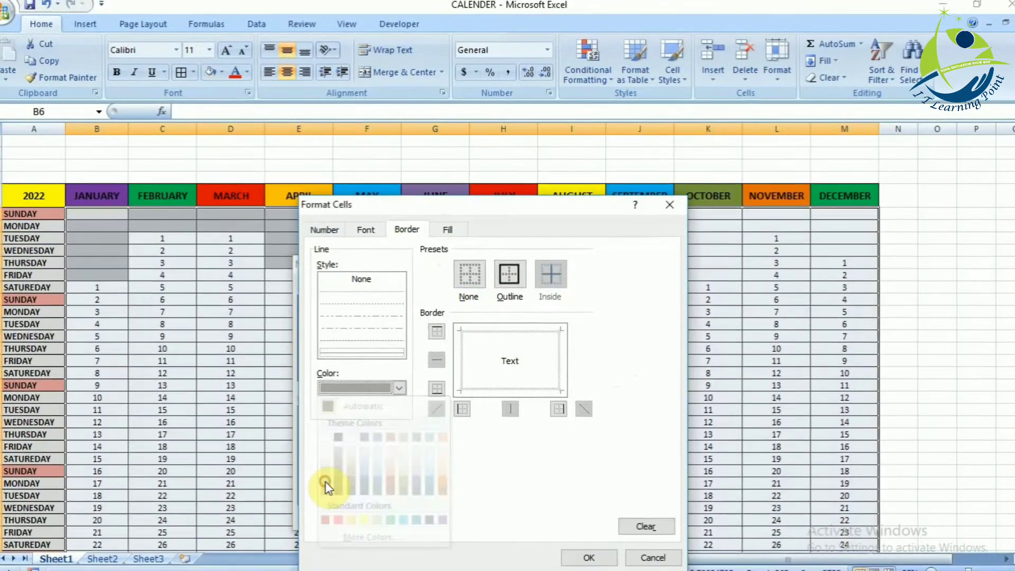
click(324, 483)
click(586, 557)
click(483, 512)
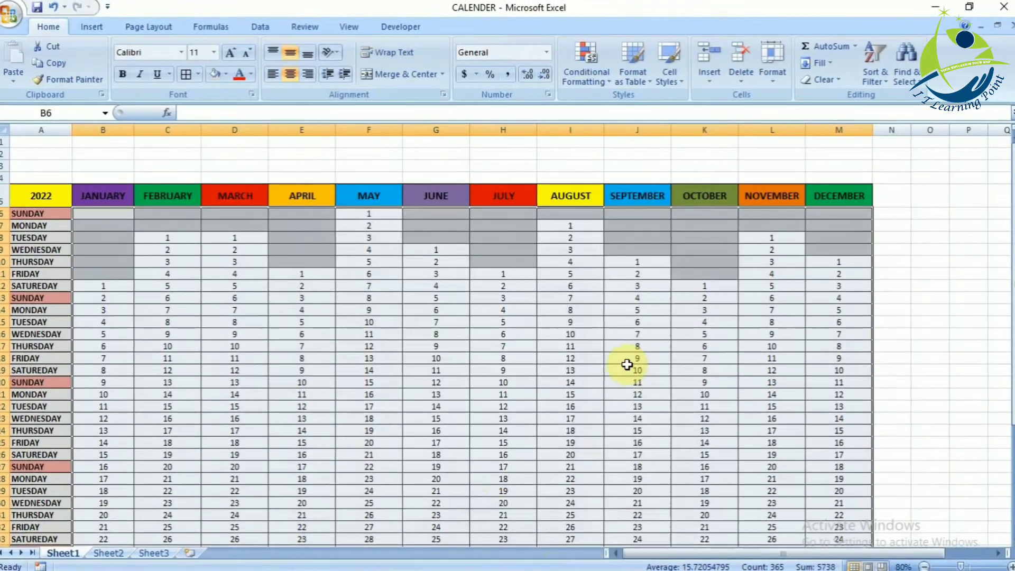
- Fill the May Sunday date in F6 with the same light red as the SUNDAY label
click(627, 366)
key(Down)
key(Down)
key(Down)
key(Down)
key(Down)
key(Down)
key(Down)
key(Down)
key(Down)
key(Down)
key(Down)
key(Down)
key(Down)
key(Down)
key(Down)
key(Down)
key(Down)
key(Down)
key(Down)
key(Down)
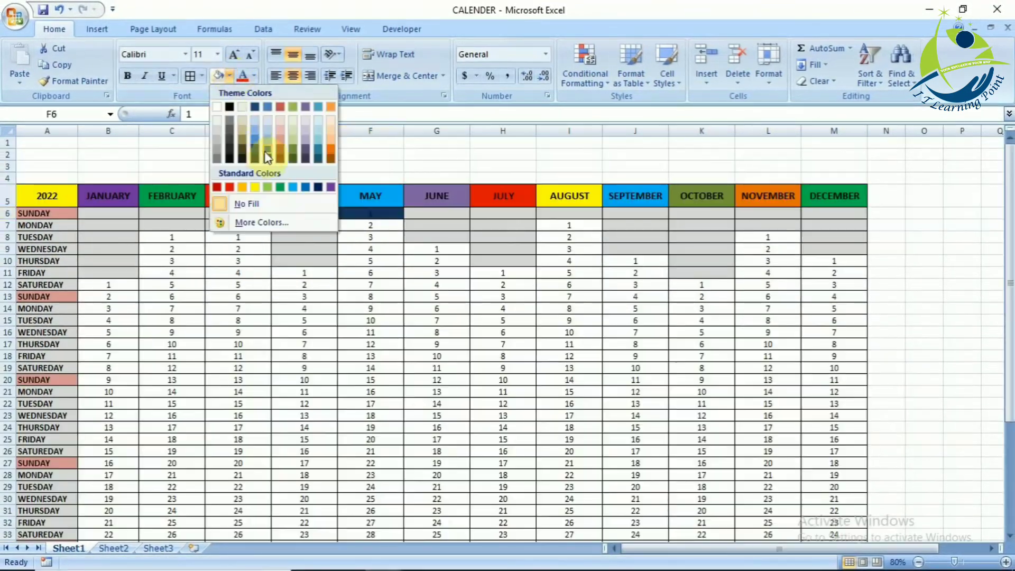
click(284, 140)
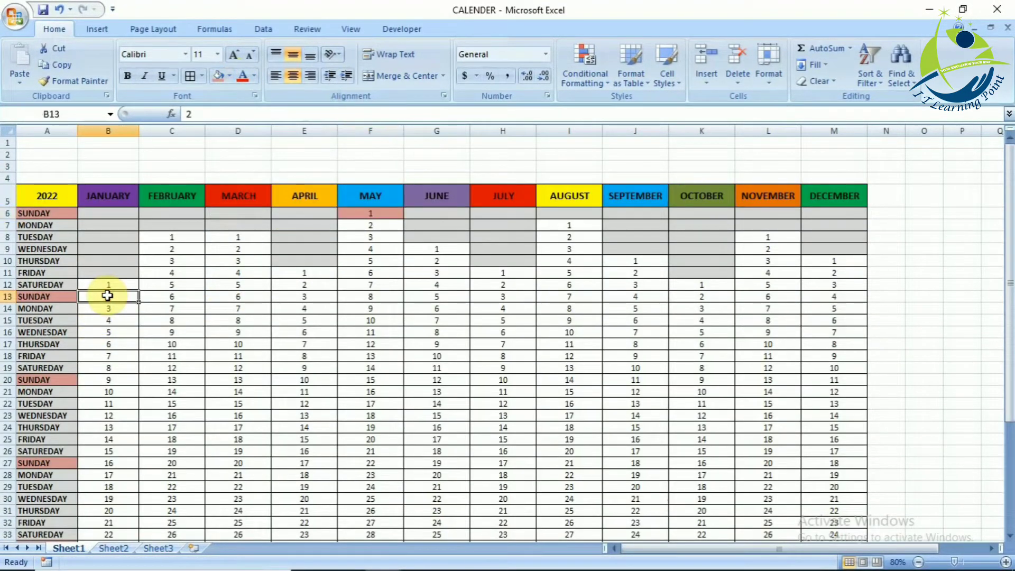
- Highlight the Sunday dates in B13:M13, B20:M20 and B27:M27 with the light red fill
key(ctrl+shift+Right)
click(218, 76)
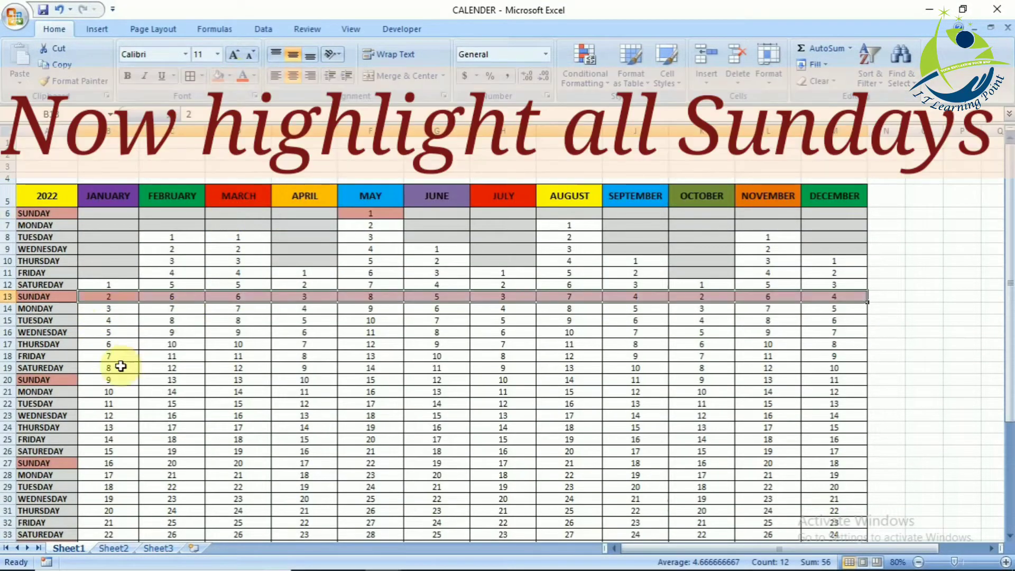
click(115, 380)
key(ctrl+shift+Right)
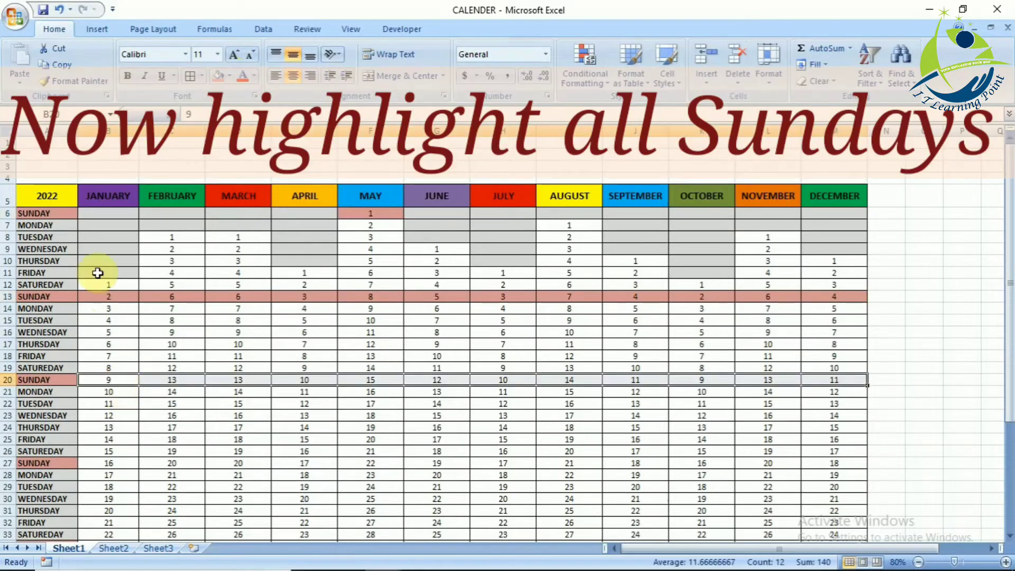
click(218, 75)
click(111, 463)
key(ctrl+shift+Right)
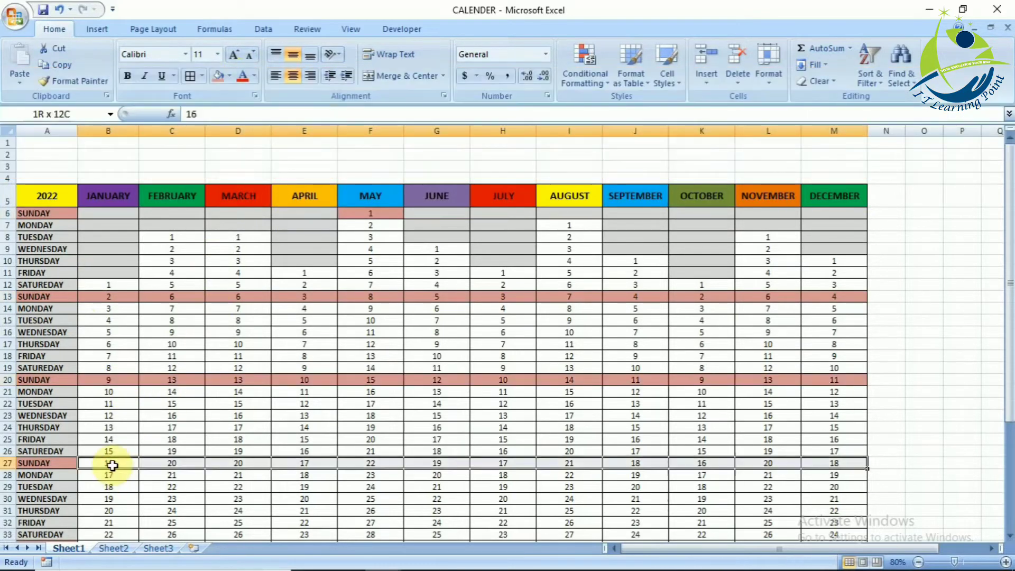
click(218, 75)
- Highlight the Sunday dates in B34:M34 with the light red fill
key(Down)
key(Down)
key(Down)
key(Down)
key(Down)
key(Down)
key(Down)
key(Down)
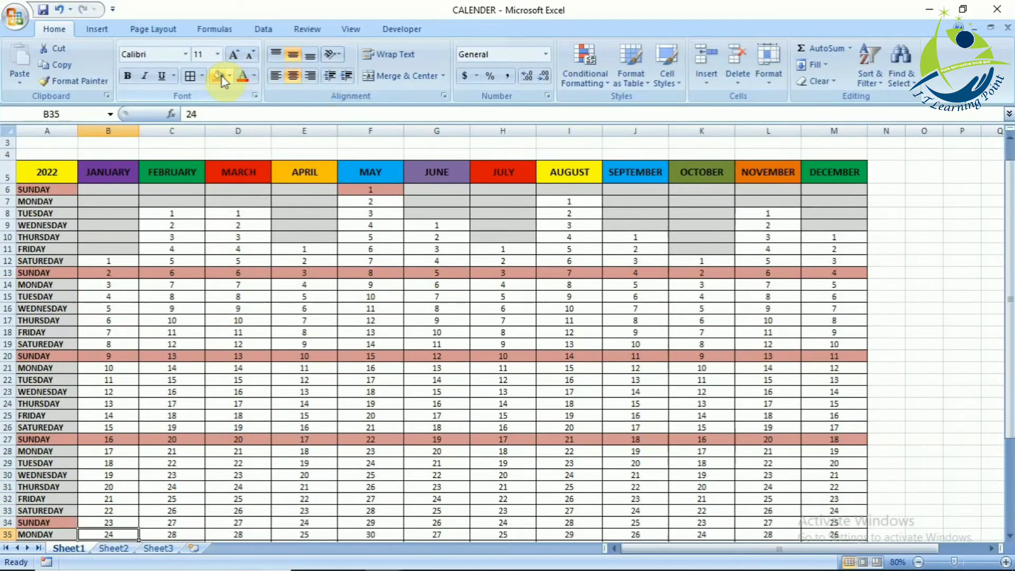
key(Up)
key(ctrl+shift+Right)
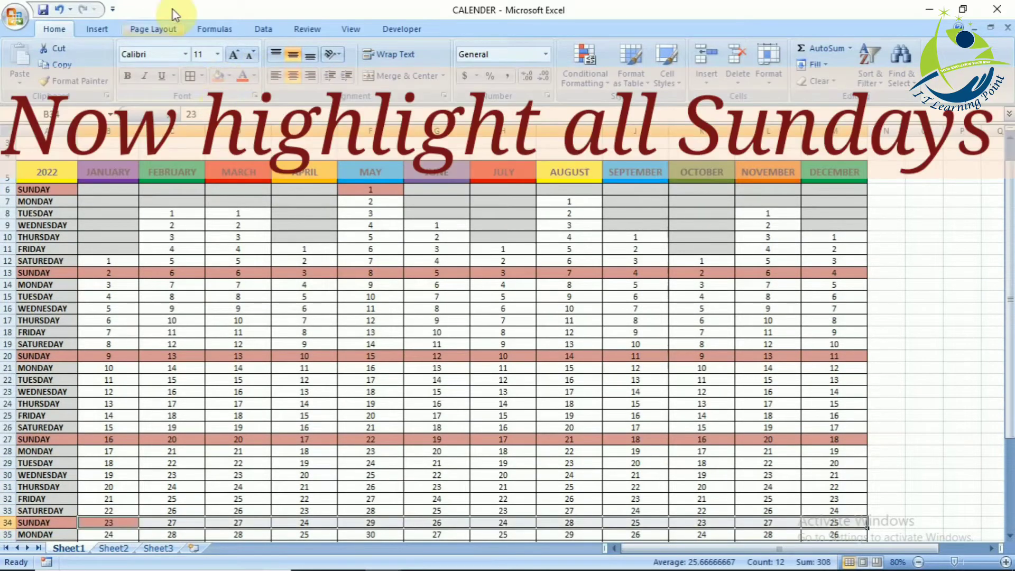
click(218, 76)
- Highlight the last Sunday dates B41, H41 and K41 with the light red fill
key(Down)
key(Down)
key(Down)
key(Down)
key(Down)
key(Down)
key(Down)
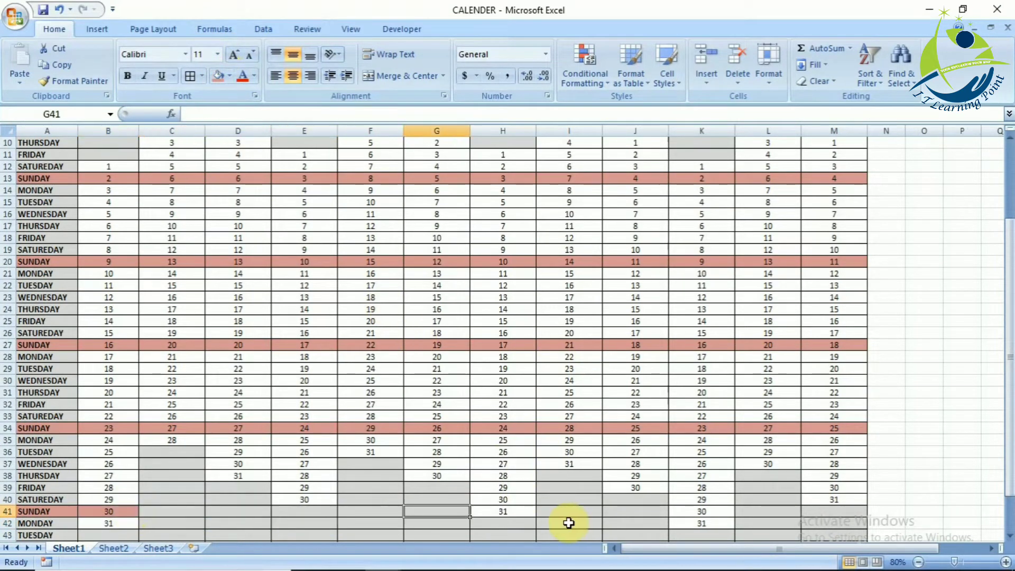
click(215, 77)
key(Right)
key(Right)
key(Right)
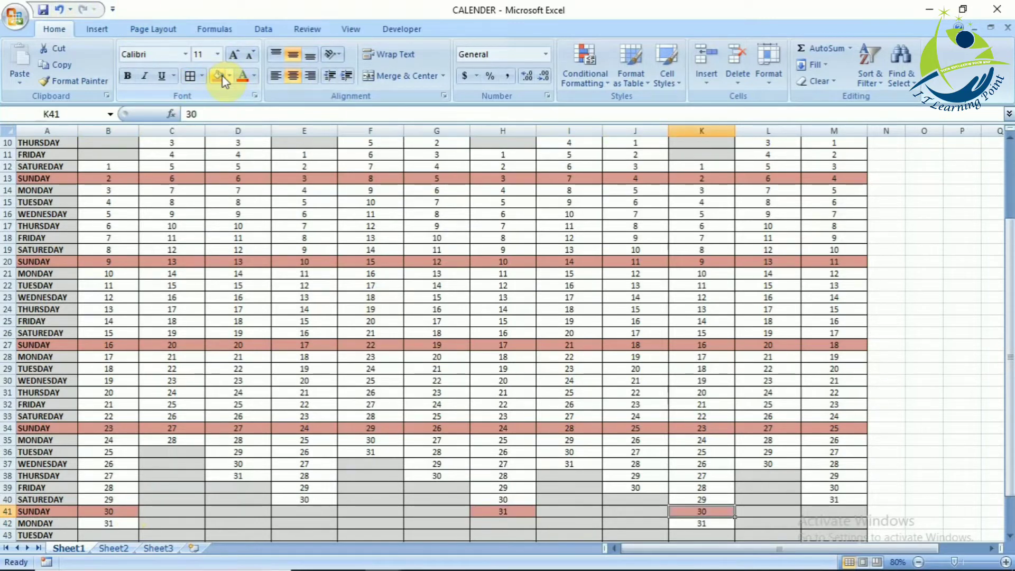
- Review the calendar from the month headers down to its last weekday rows
key(Page_Up)
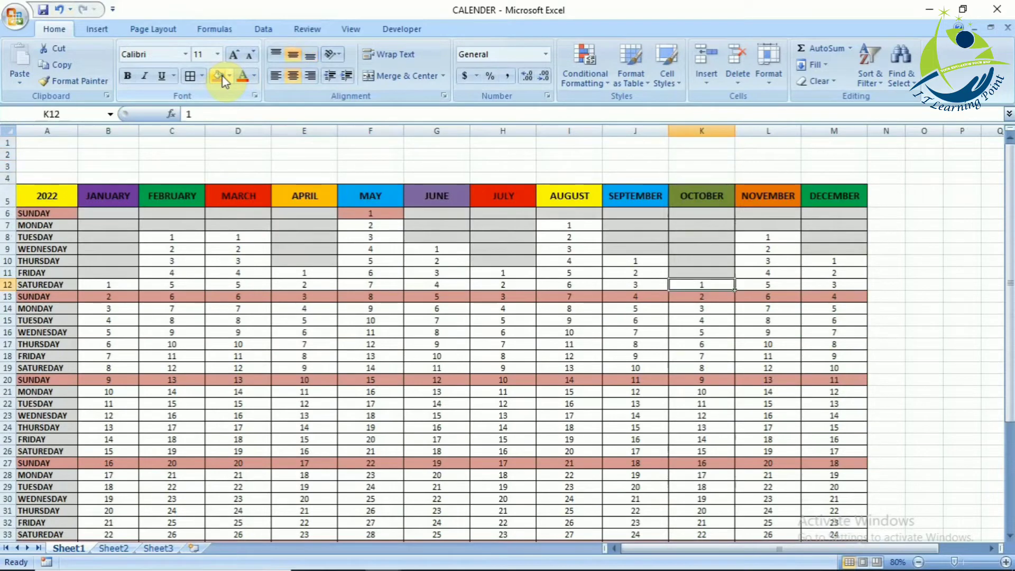
key(Down)
key(Down)
key(Down)
key(Down)
key(Down)
key(Down)
key(Down)
key(Down)
key(Down)
key(Down)
key(Down)
key(Down)
key(Down)
key(Down)
key(Down)
key(Down)
key(Down)
key(Down)
key(Down)
key(Down)
key(Up)
key(Up)
key(Up)
key(Up)
key(Up)
key(Up)
key(Up)
key(Up)
key(Up)
key(Up)
key(Up)
key(Up)
key(Up)
key(Up)
key(Up)
key(Up)
key(Up)
key(Up)
key(Up)
key(Up)
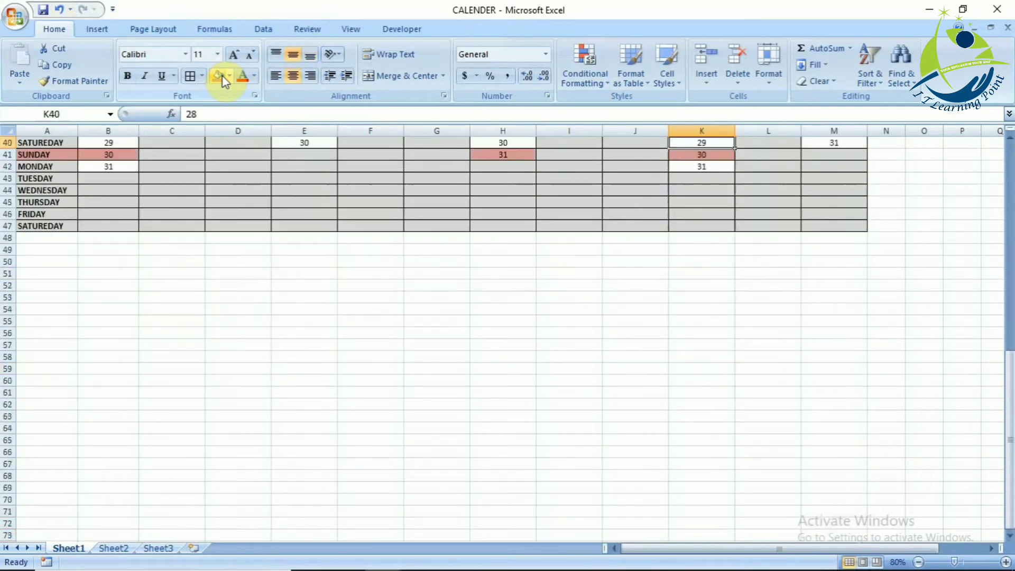
- Insert a blue reflected WordArt title reading "CALENDER 2022" on two lines
key(Up)
key(Up)
key(Up)
key(Up)
key(Up)
key(Up)
key(Up)
key(Up)
key(Up)
key(Up)
key(Up)
key(Up)
key(Up)
key(Up)
key(Up)
key(Up)
key(Up)
key(Up)
key(Up)
key(Up)
click(199, 181)
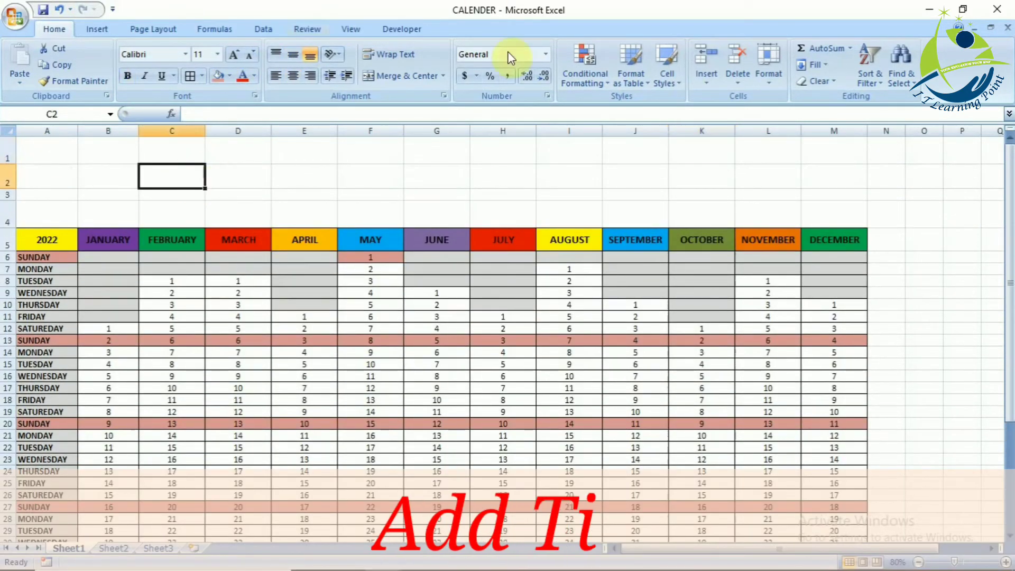
click(101, 29)
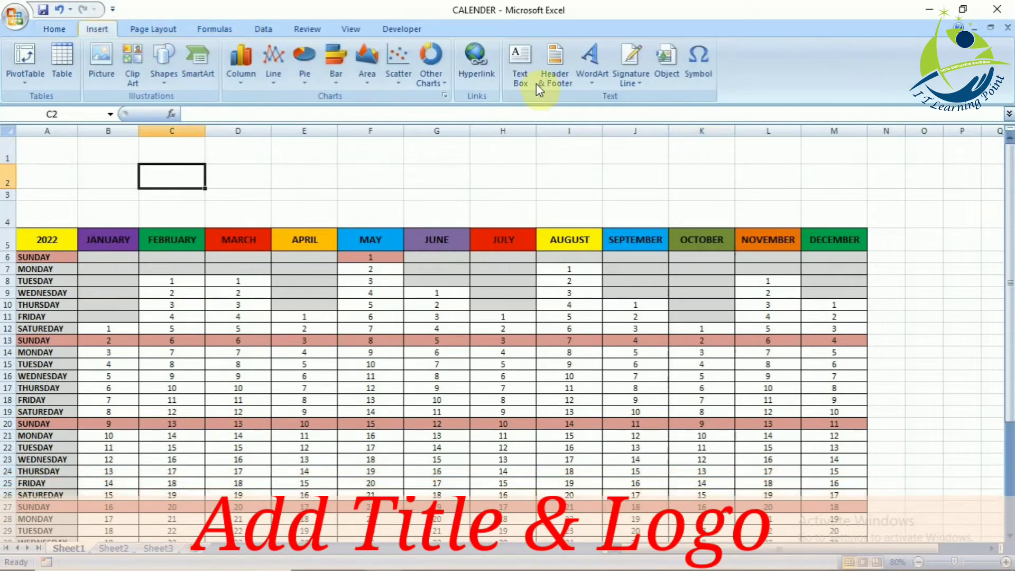
click(592, 66)
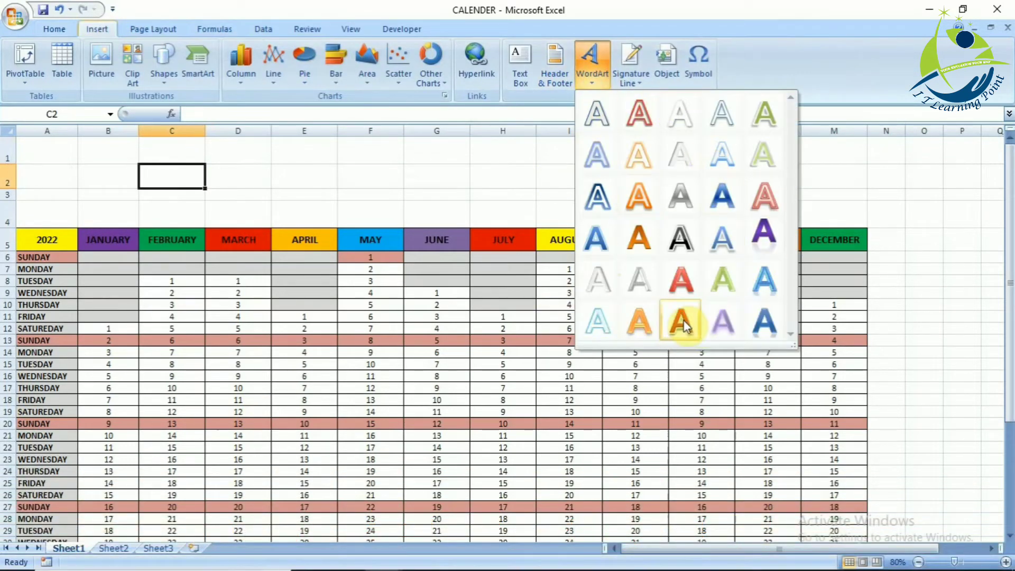
click(723, 310)
text(CALENDER)
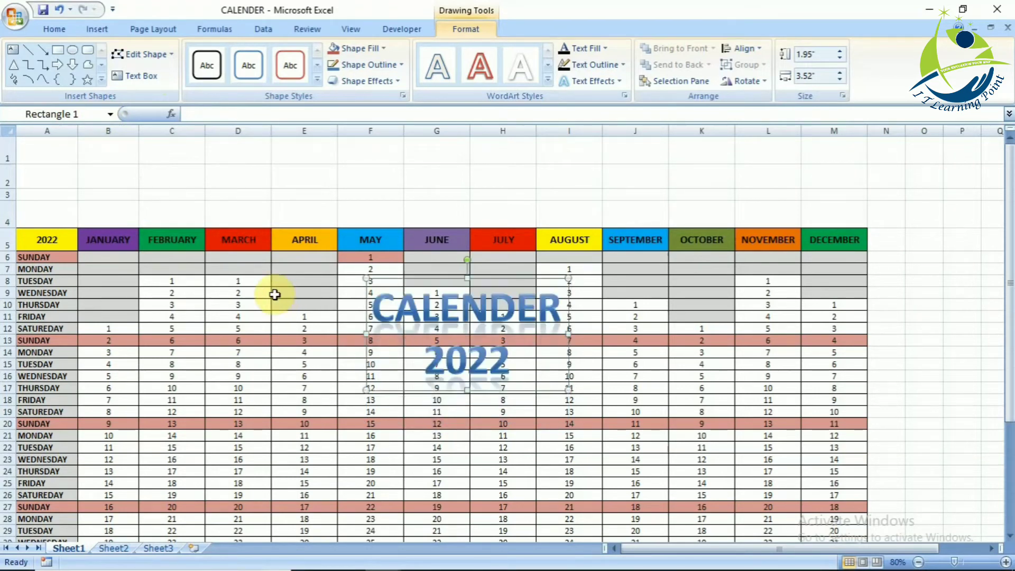
- Move the WordArt title up from the date grid to the empty rows at the top of the sheet
key(Up)
key(Up)
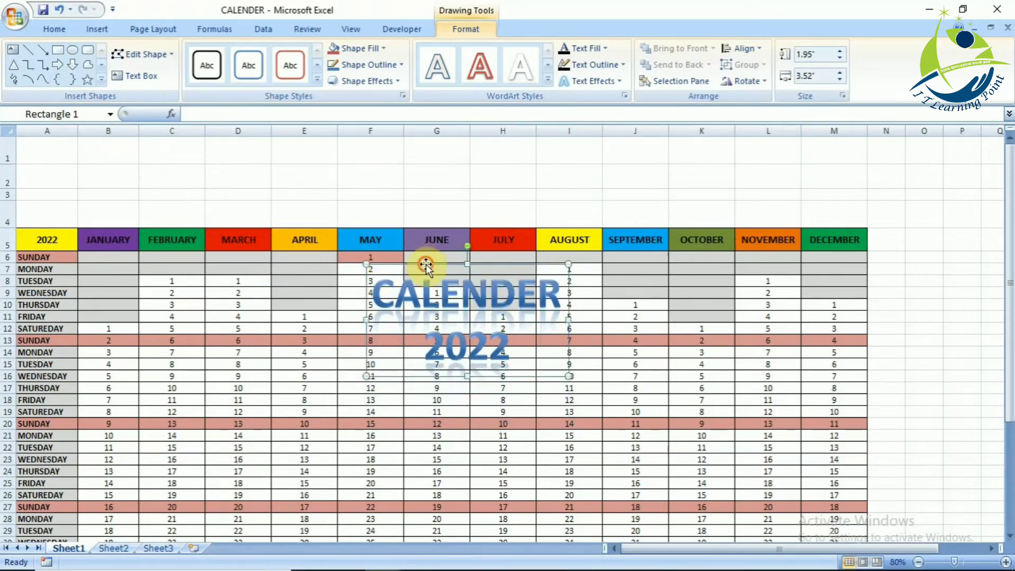
key(Up)
key(Up)
key(Up)
key(Up)
key(Up)
key(Up)
key(Up)
key(Up)
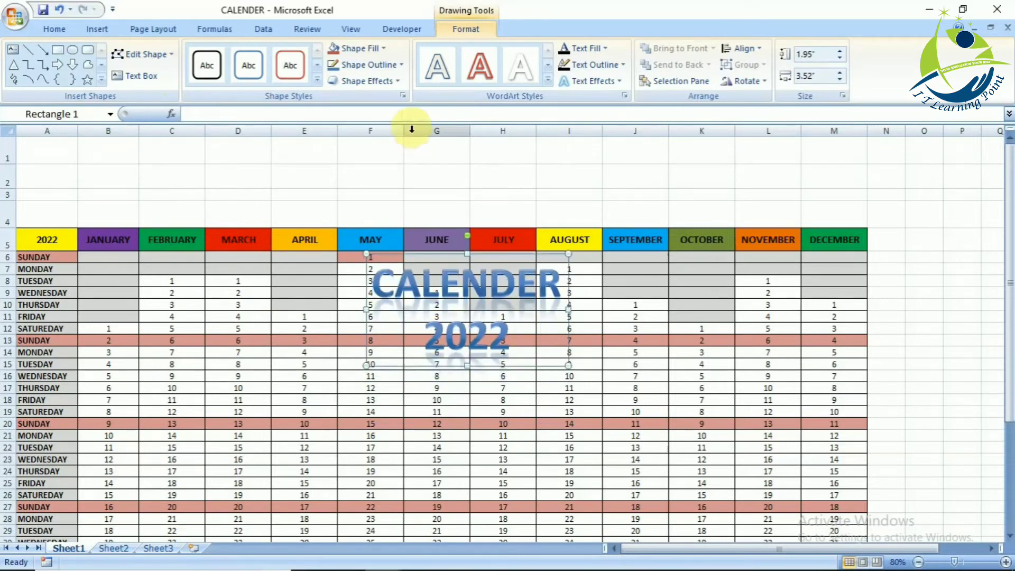
key(Up)
key(Up)
key(Up)
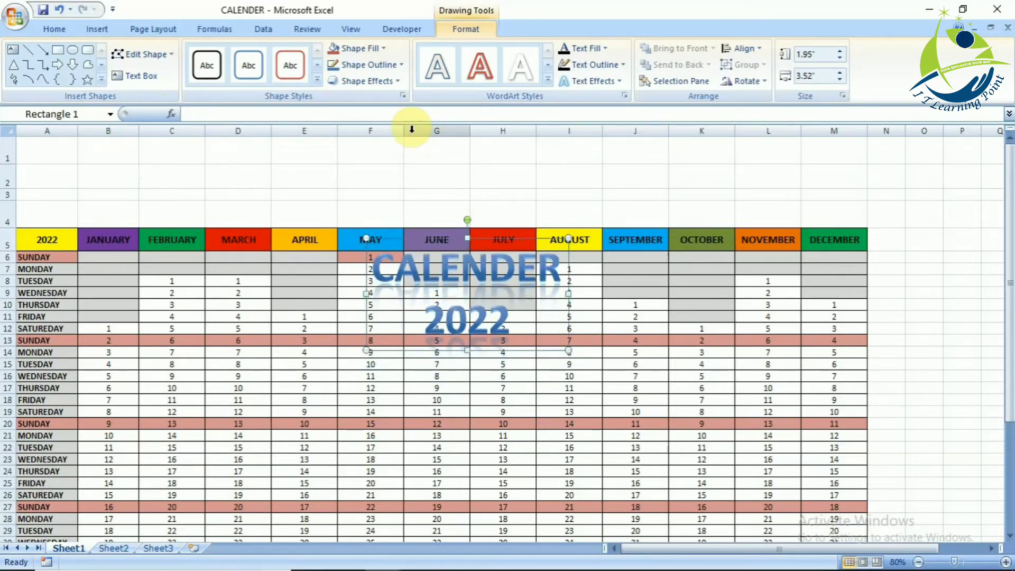
key(Up)
key(Up)
key(Up)
key(Up)
key(Up)
key(Up)
key(Up)
key(Up)
key(Up)
key(Up)
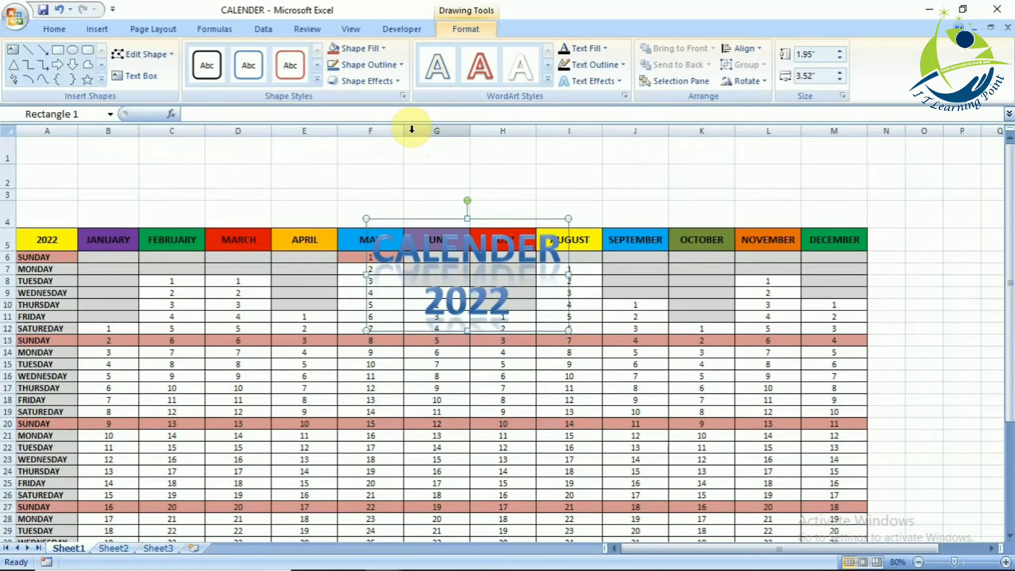
key(Up)
key(Up)
key(Up)
key(Up)
key(Up)
key(Up)
key(Up)
key(Up)
key(Up)
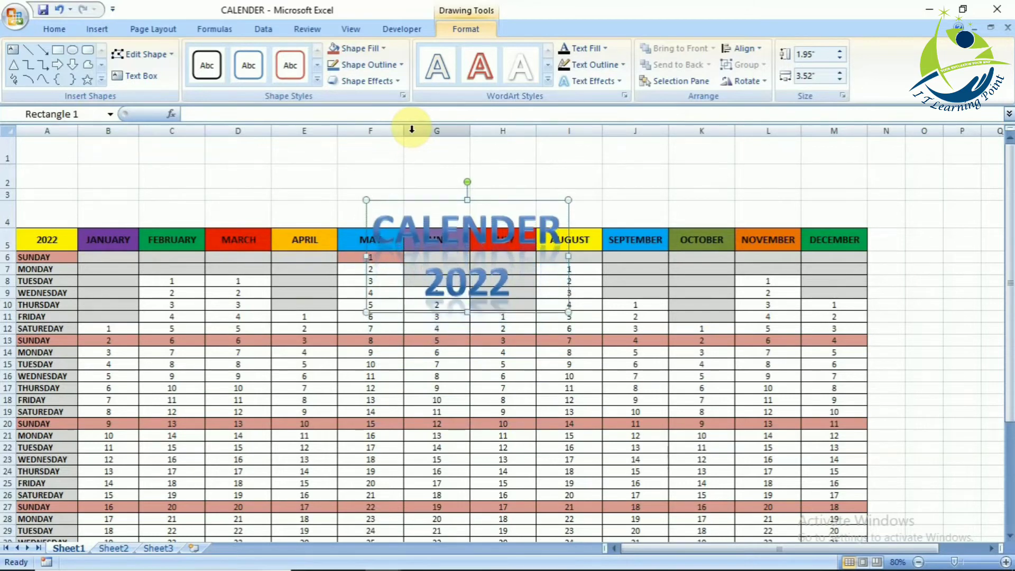
drag(471, 195, 471, 145)
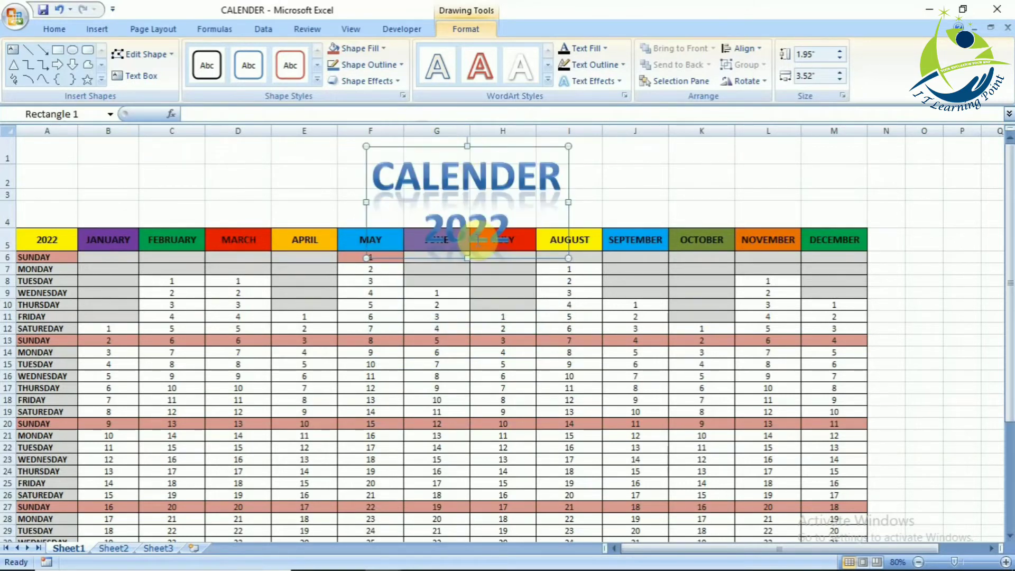
- Widen the title box to 7.5" by extending it to column C, and shift it slightly further up
drag(465, 260, 464, 215)
drag(368, 202, 138, 202)
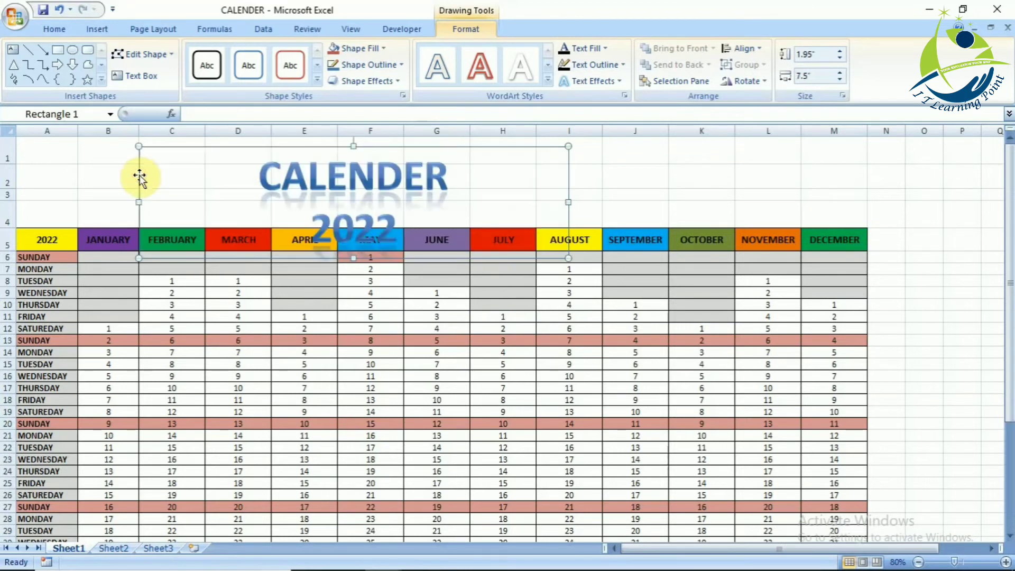
drag(353, 143, 351, 118)
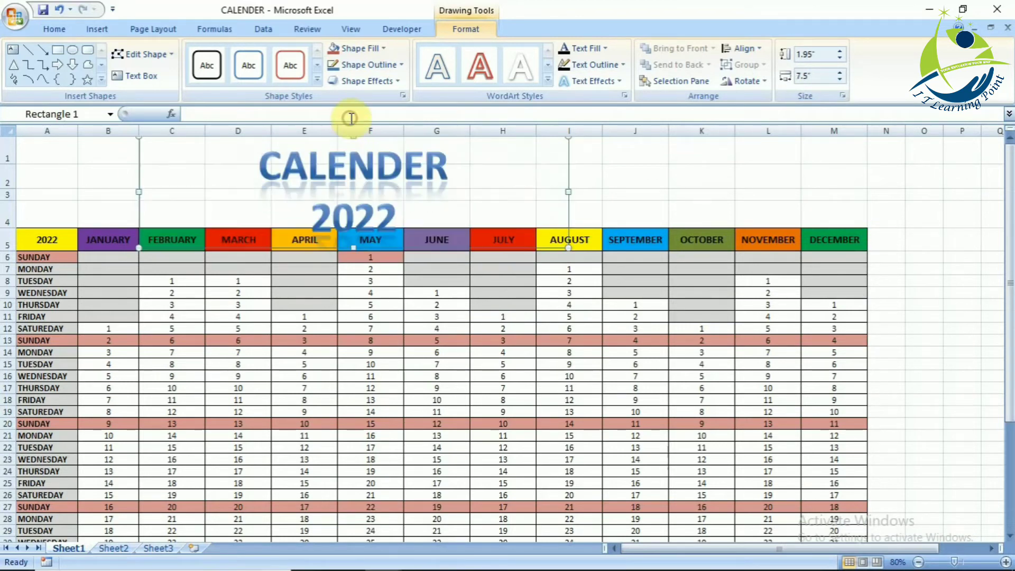
- Join the title's two lines into one reading "CALENDER -2022"
click(362, 254)
click(478, 180)
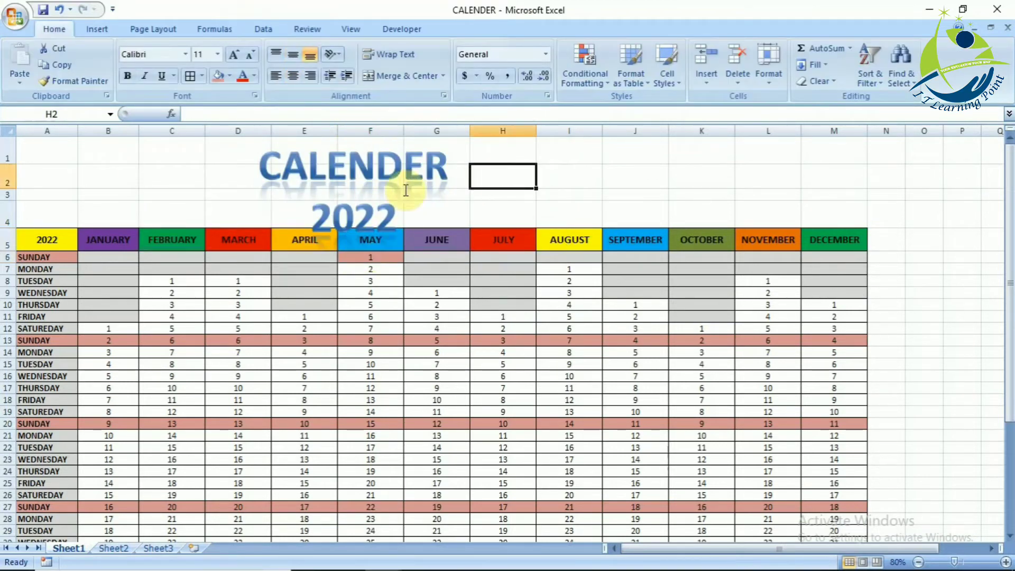
click(315, 212)
key(BackSpace)
text(-)
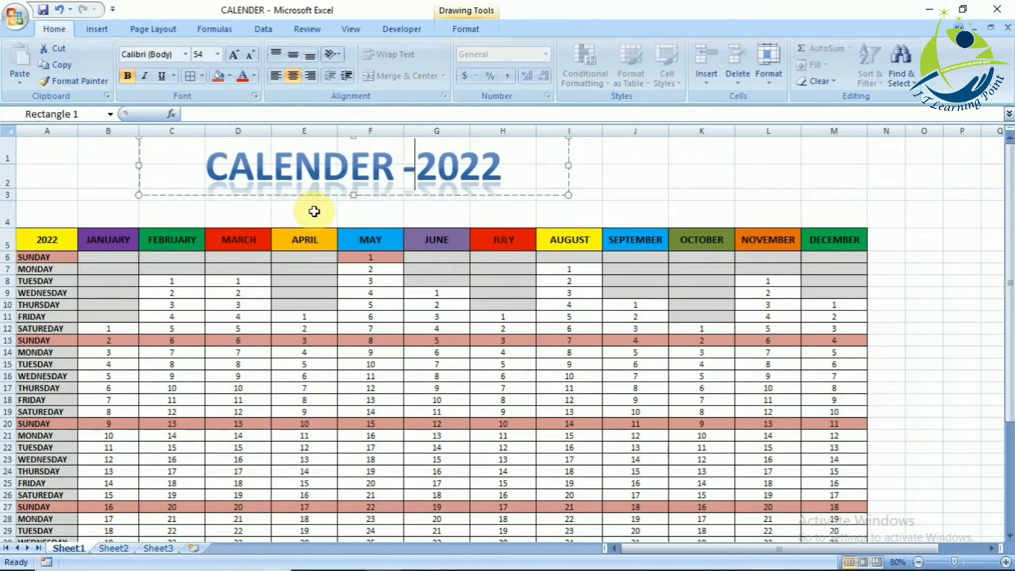
- Extend the title box to column A and enlarge its text to font size 88
drag(138, 165, 29, 175)
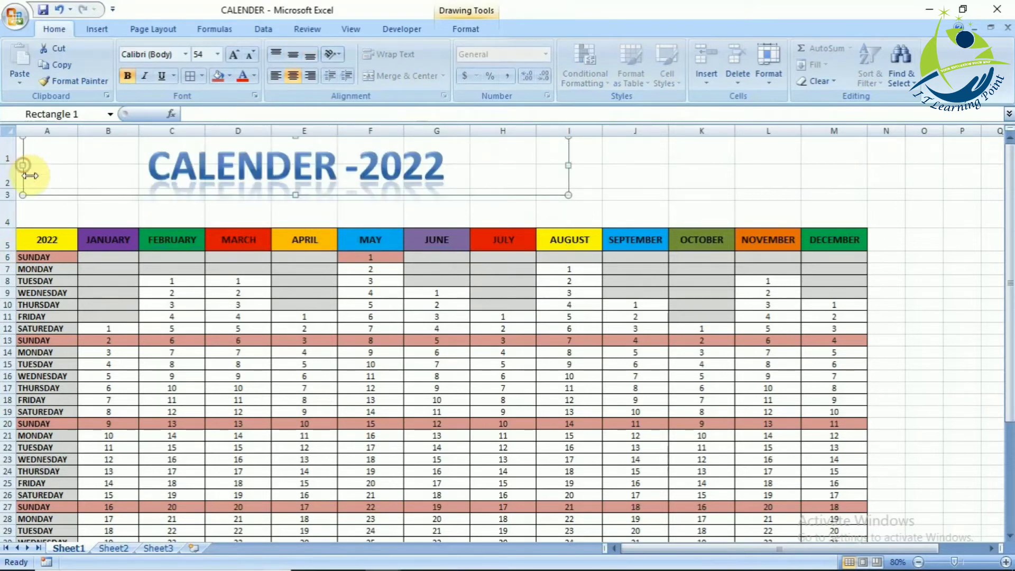
drag(290, 198, 295, 221)
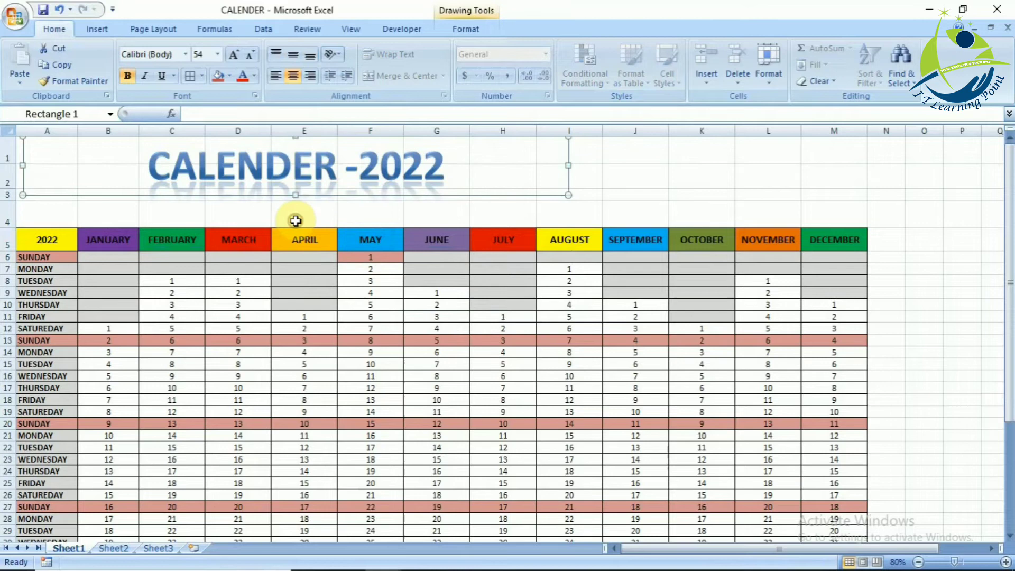
click(233, 55)
click(233, 55)
click(233, 55)
click(232, 55)
click(233, 55)
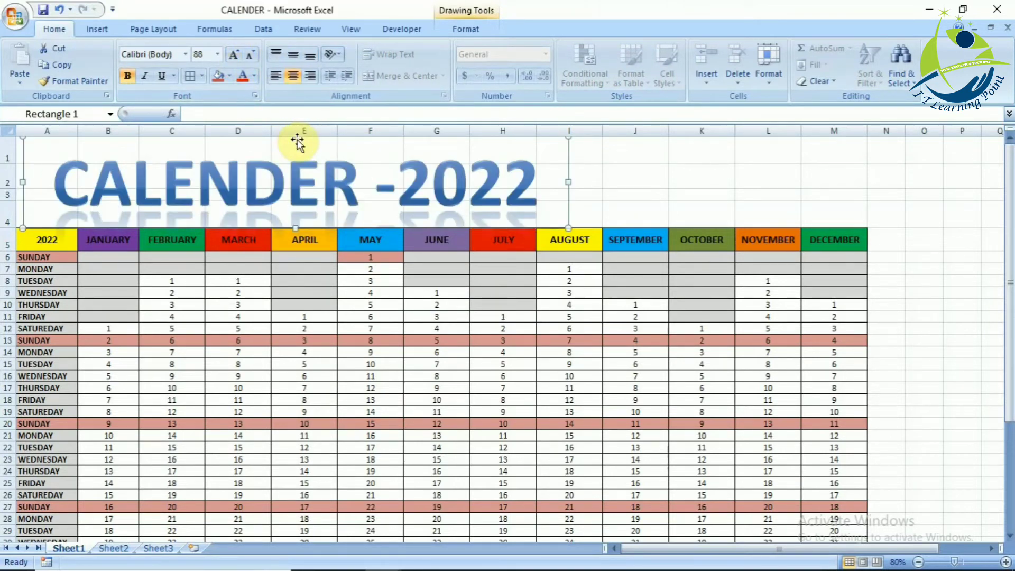
- Insert the IT Learning Point logo picture file at cell J1
click(643, 163)
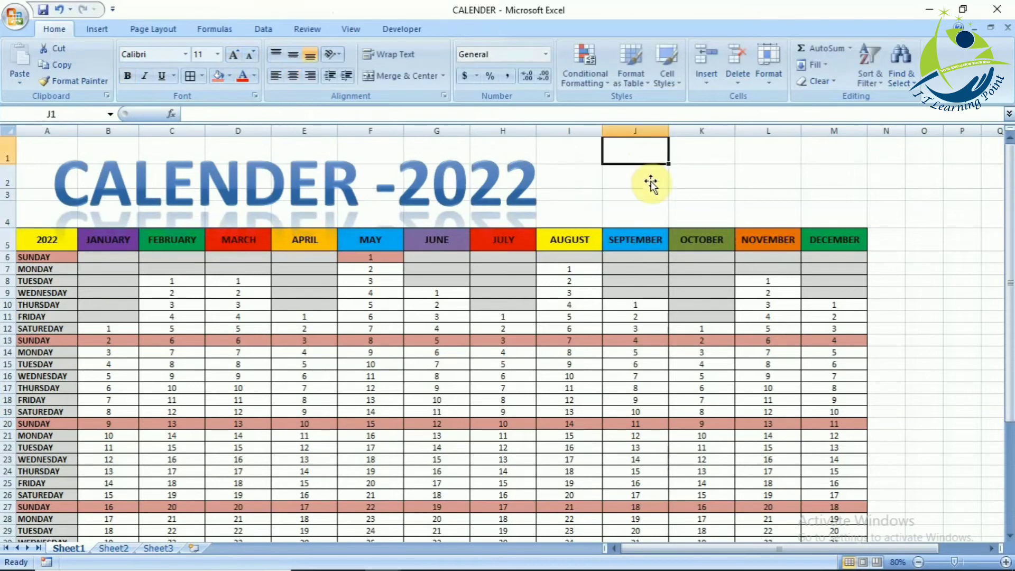
click(91, 28)
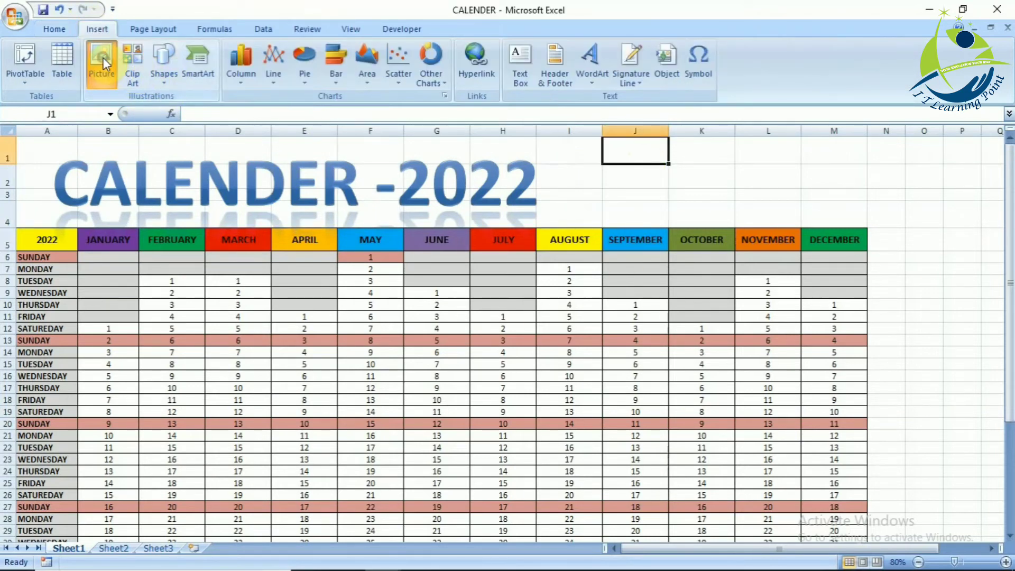
click(103, 57)
click(92, 123)
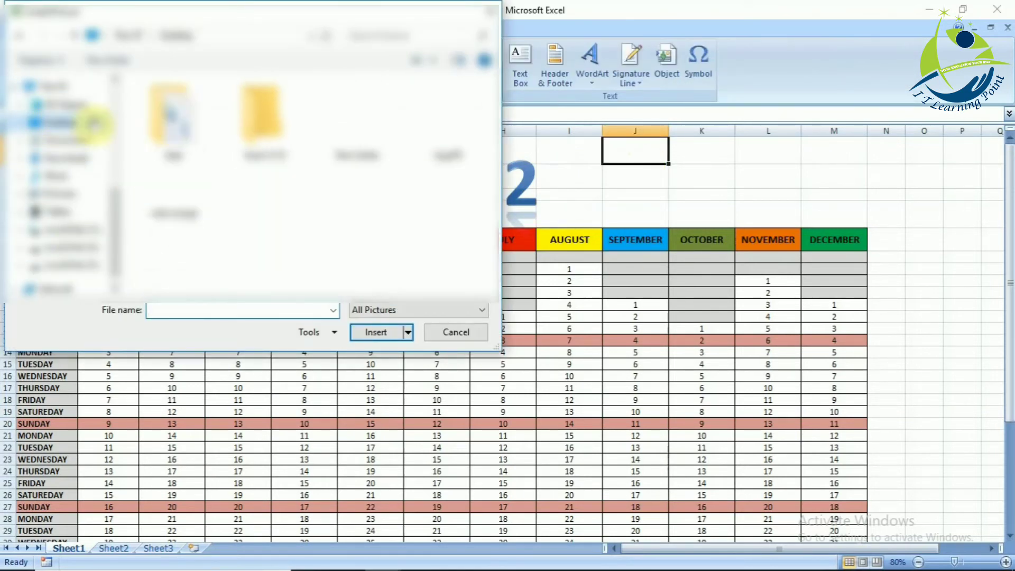
double_click(177, 214)
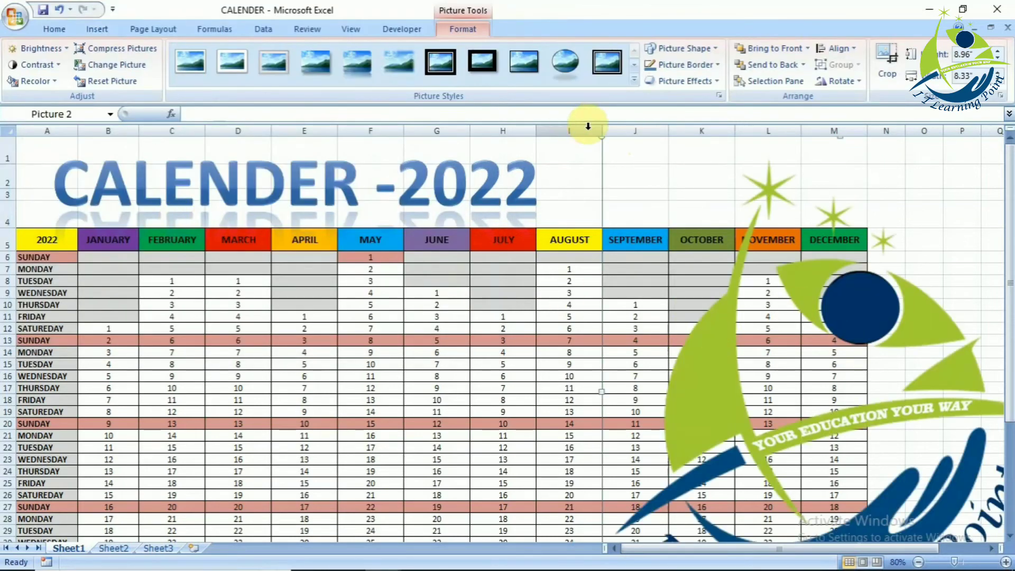
drag(599, 137, 708, 252)
drag(886, 244, 663, 155)
key(ctrl+z)
key(ctrl+z)
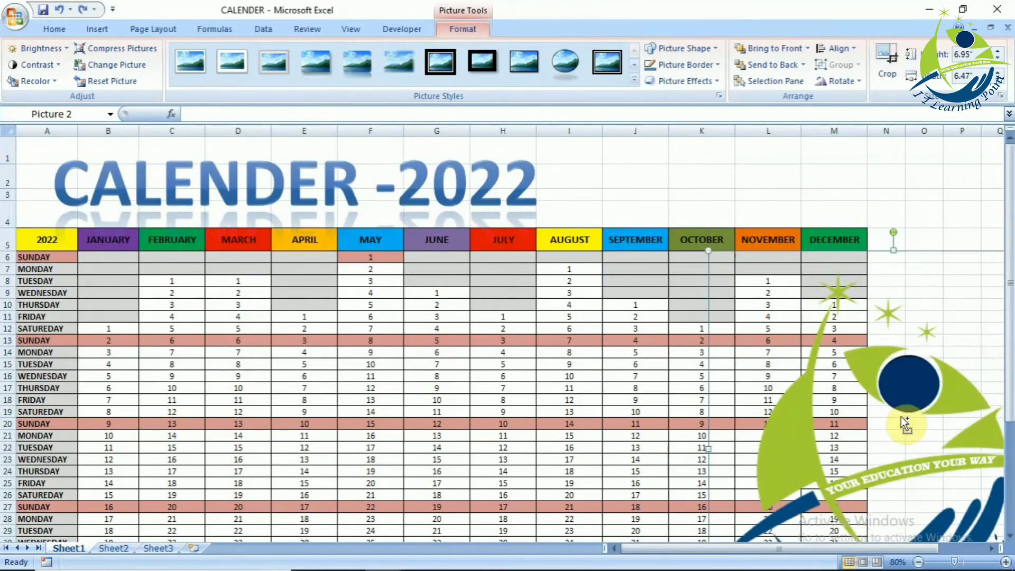
- Scale the logo down from its lower corner to about 3.53" high by 3.29" wide
drag(864, 548, 910, 548)
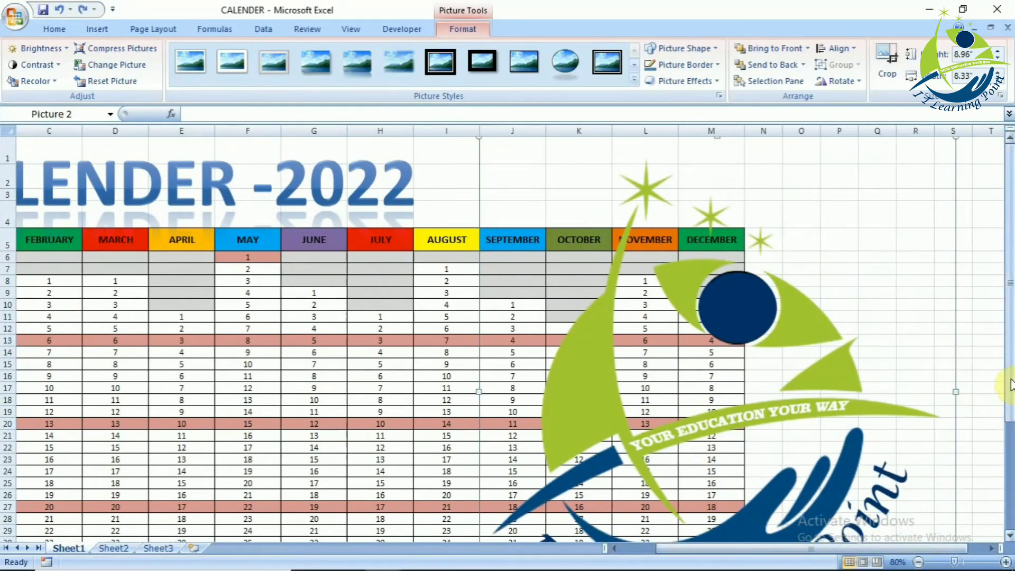
scroll(764, 564, down, 4)
mouse_move(716, 463)
mouse_down()
mouse_move(684, 437)
mouse_move(717, 461)
mouse_up()
drag(956, 460, 592, 153)
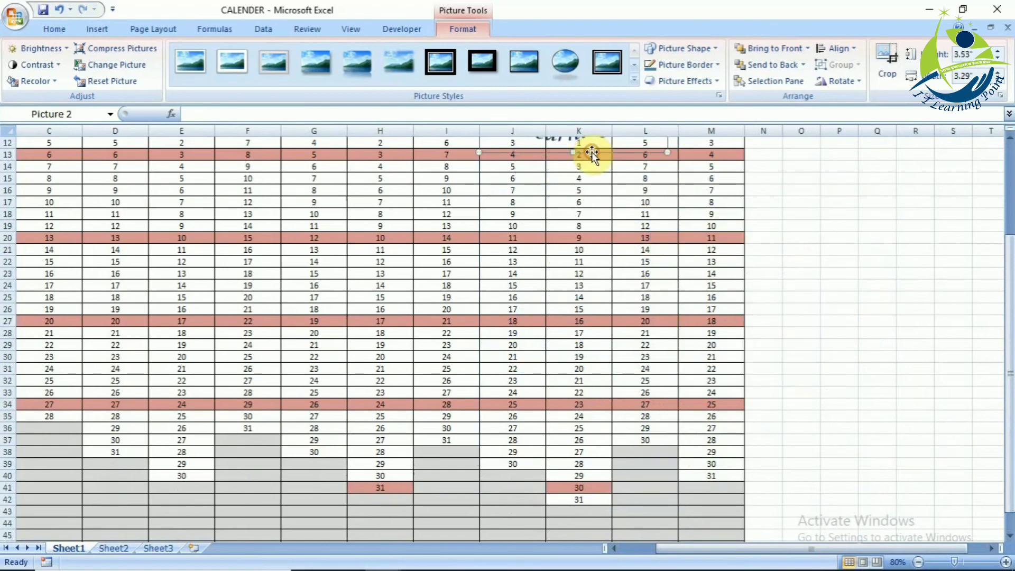
drag(1006, 337, 991, 203)
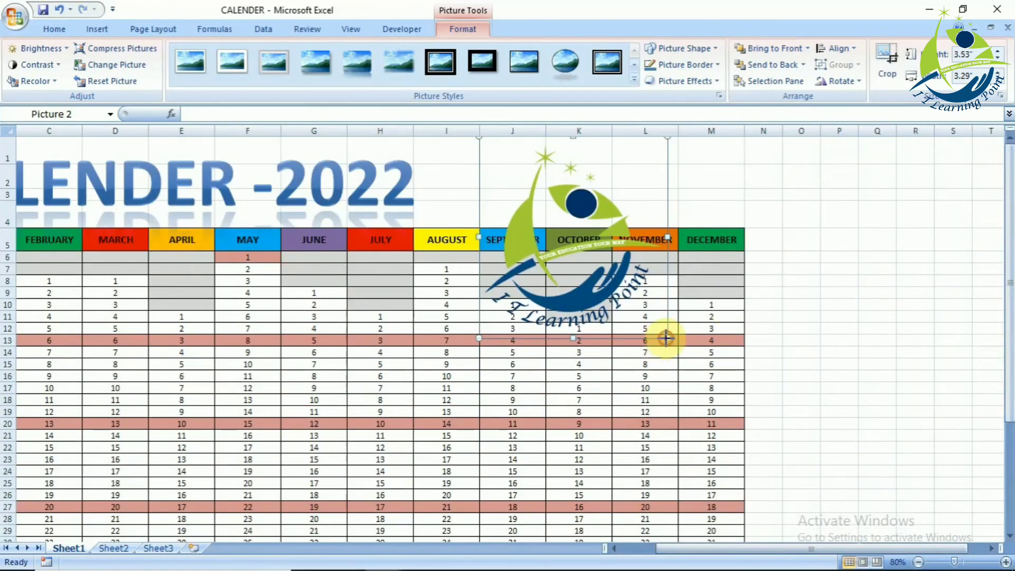
- Shrink the logo to about 1.34" high by 1.5" wide and place it above the NOVEMBER and DECEMBER headers
drag(667, 338, 600, 266)
drag(550, 193, 732, 182)
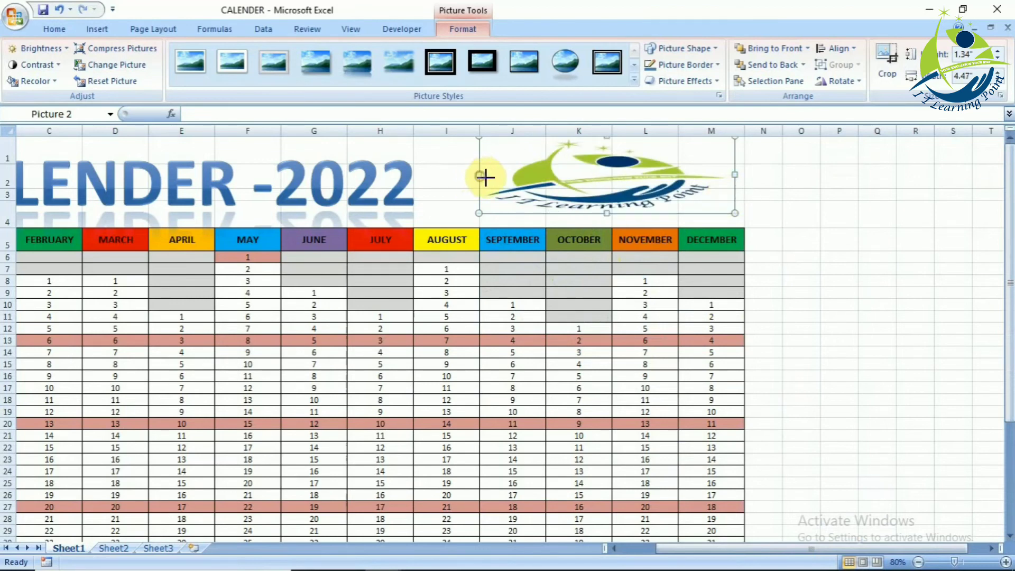
drag(608, 210, 608, 210)
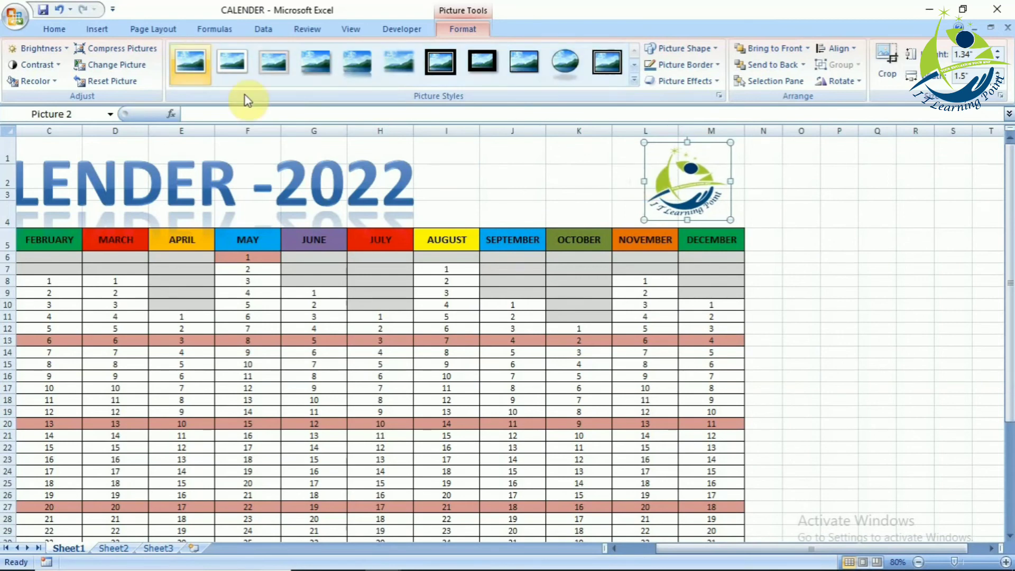
- Move the WordArt title towards the logo so its text spans columns C to J above the month headers
click(251, 180)
drag(446, 181, 646, 191)
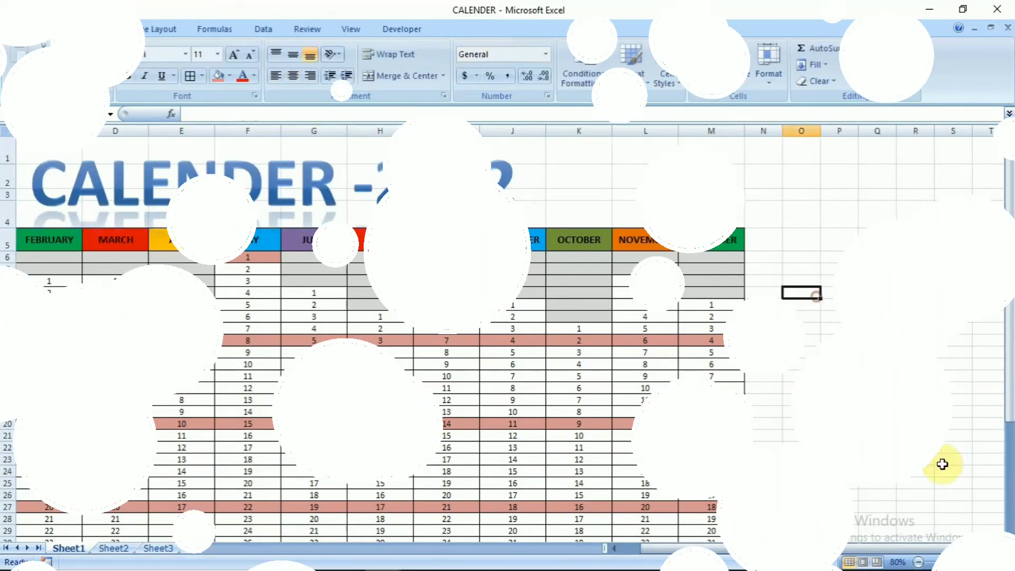